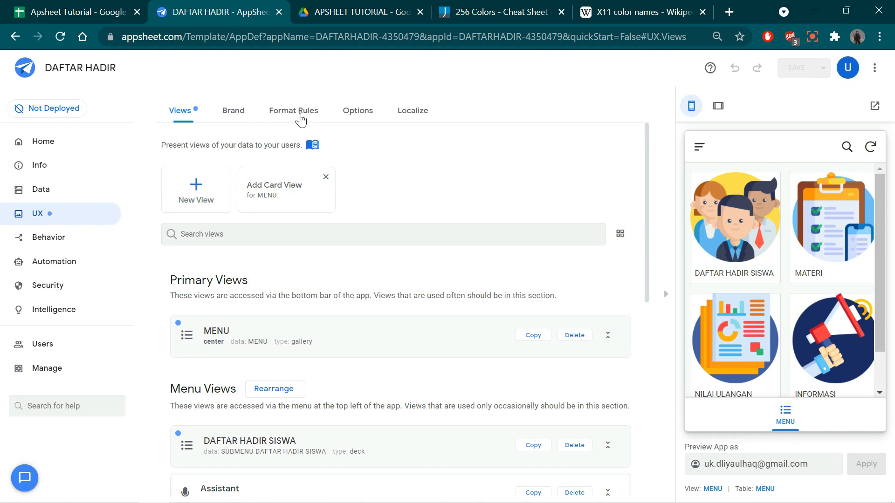
- Create a new format rule that applies to the MENU table's data
left_click(279, 115)
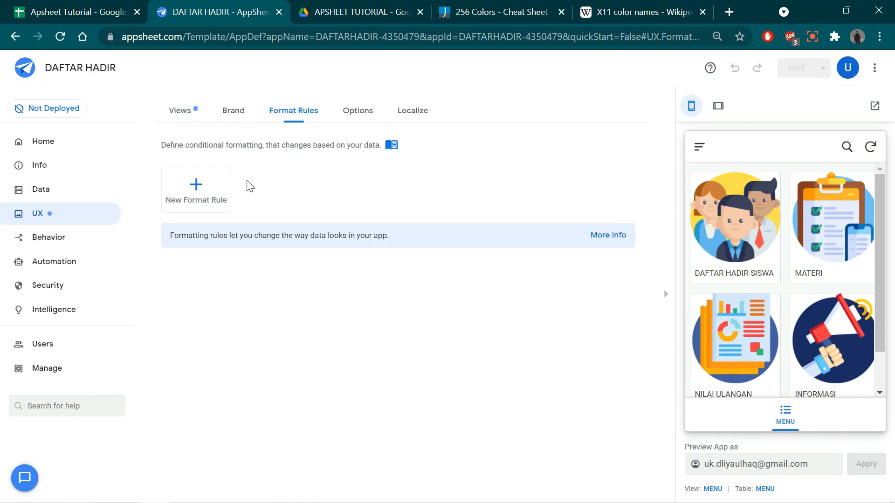
left_click(197, 188)
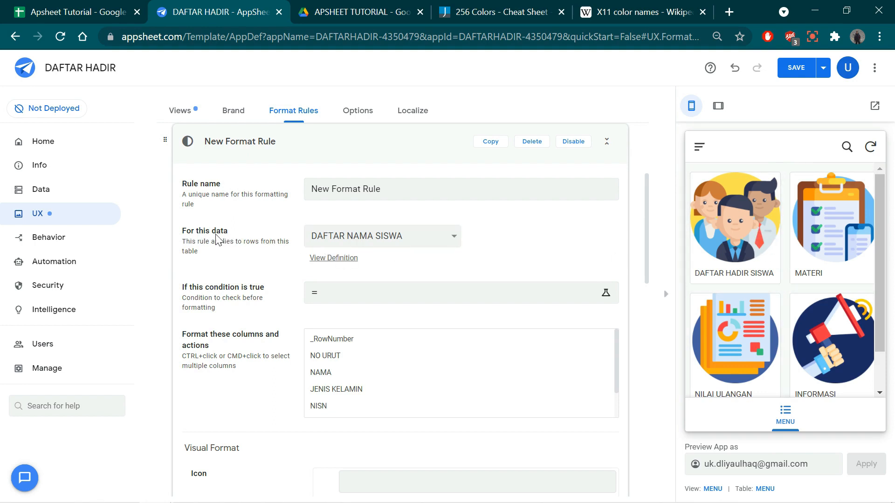
left_click(341, 237)
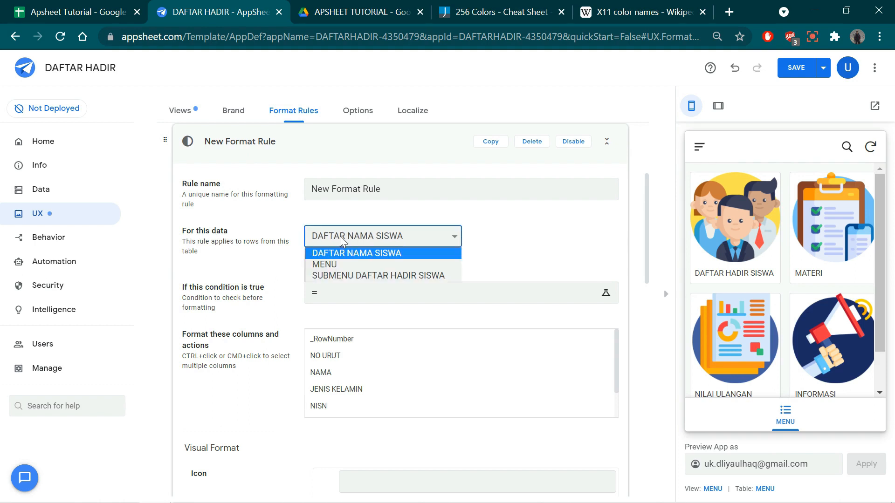
left_click(345, 265)
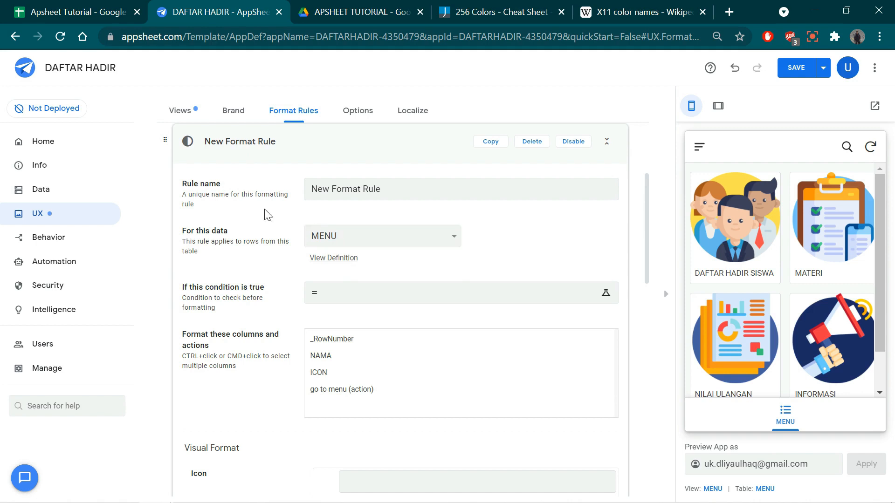
- Name the new format rule MENU1
left_click_drag(403, 190, 309, 188)
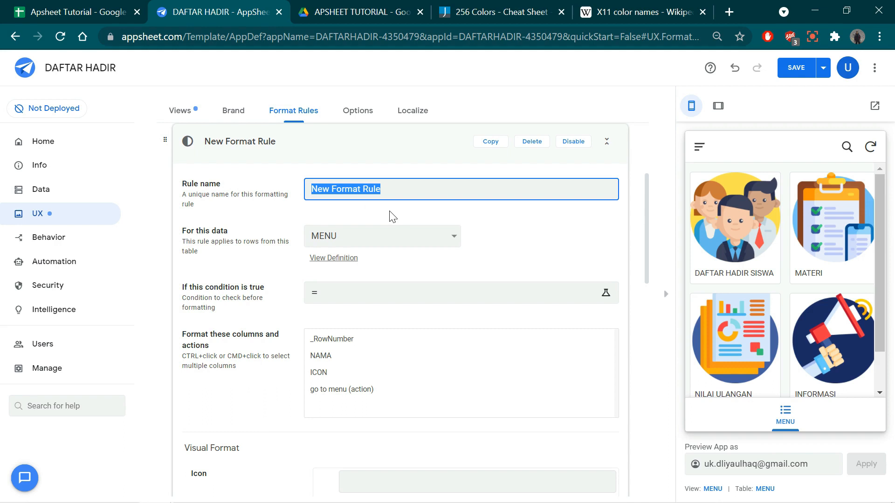
type("MENU1")
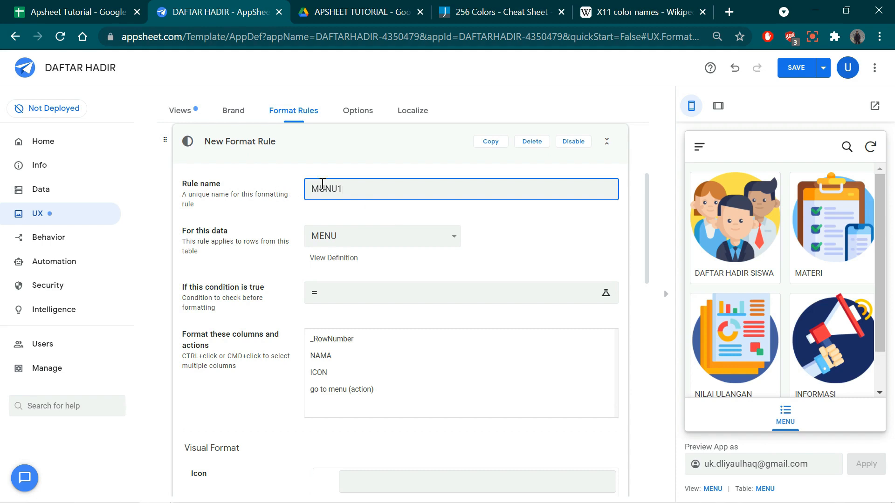
left_click_drag(326, 190, 319, 190)
type("E")
- Set the rule's condition to [NAMA]=DAFTAR HADIR SISWA and save the expression
left_click(335, 294)
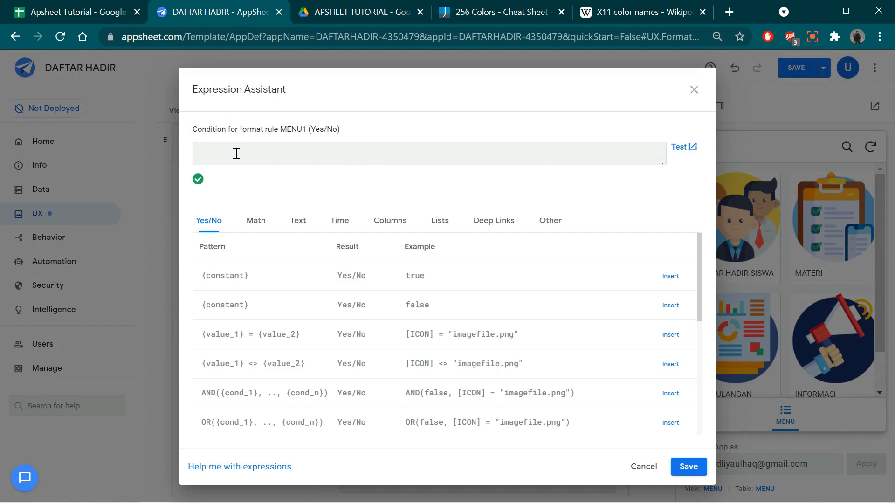
type("[")
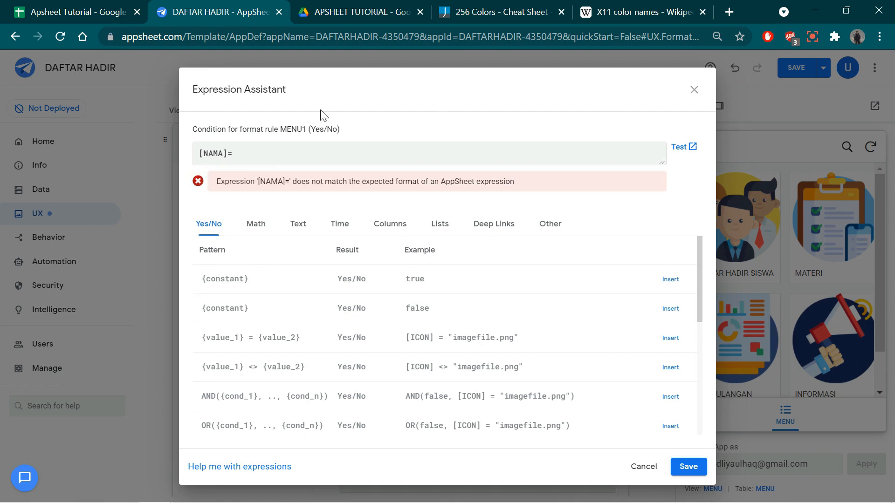
triple_click(352, 120)
left_click(353, 121)
type("DAFTAR HADIR SISWA")
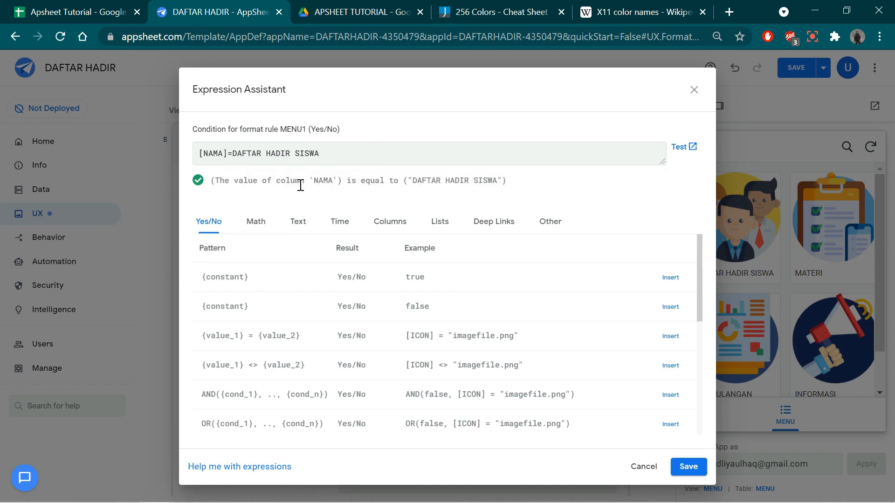
left_click(685, 468)
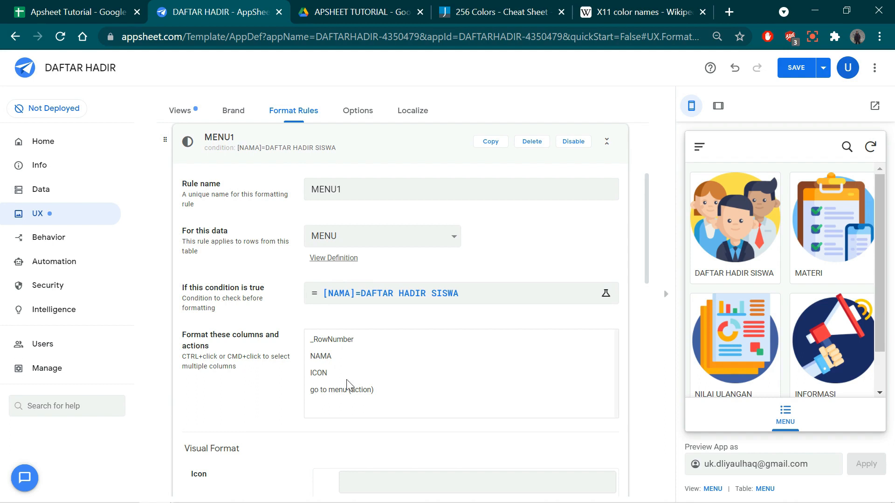
- Select only the NAMA column as the target to format with this rule
left_click(325, 358)
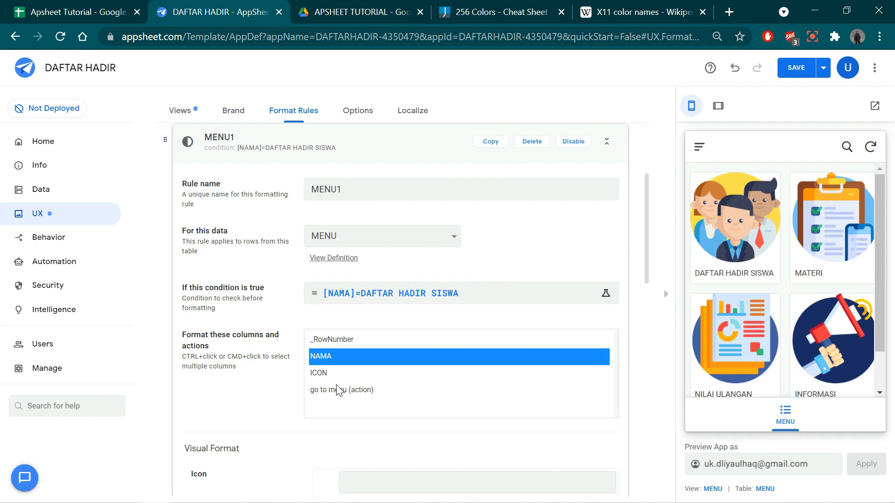
left_click(323, 373)
left_click(331, 387)
left_click(322, 373)
left_click(332, 387)
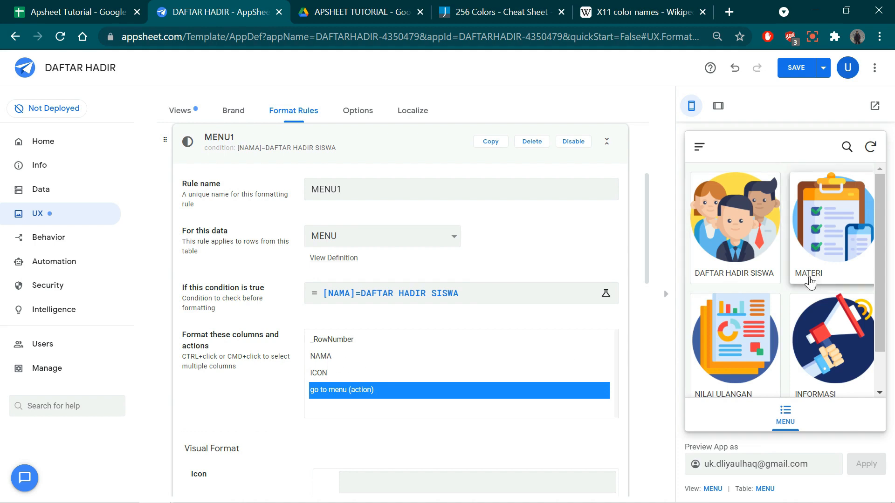
left_click(331, 355)
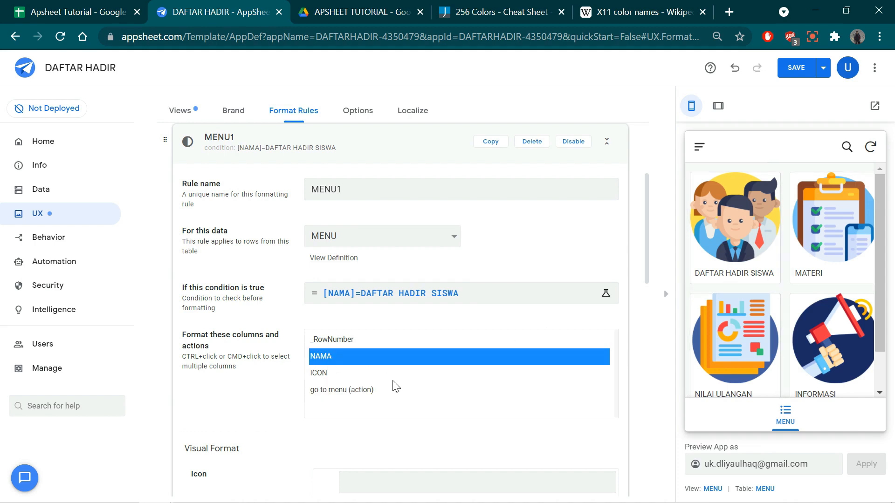
- Search the rule's icons for "stude" and choose the solid icon of a screen with three people
scroll(395, 387, "down", 1)
scroll(395, 387, "down", 4)
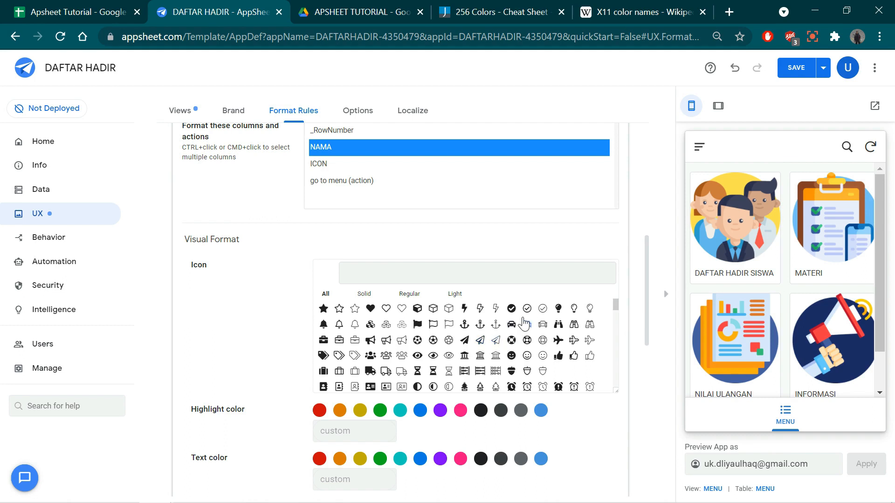
left_click(445, 277)
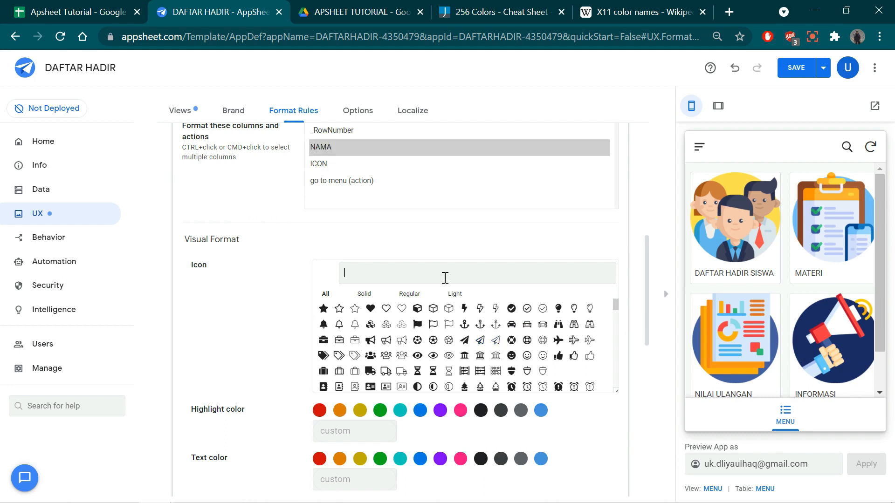
type("stude")
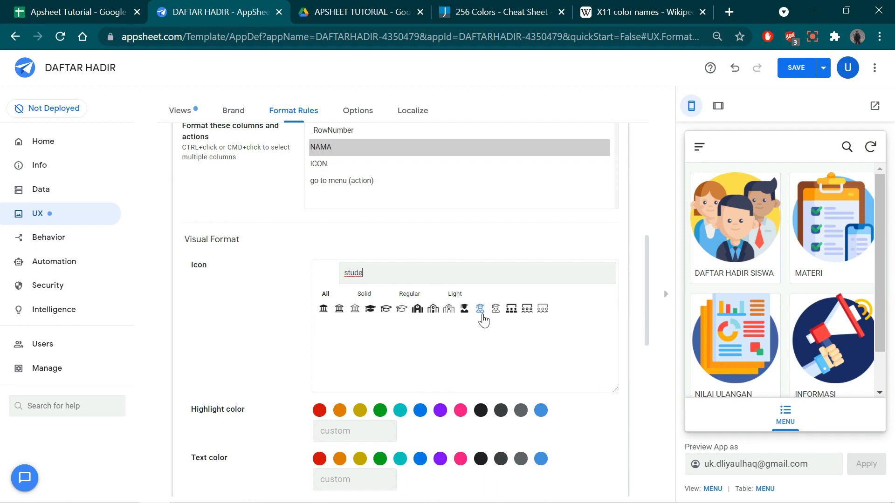
left_click(513, 312)
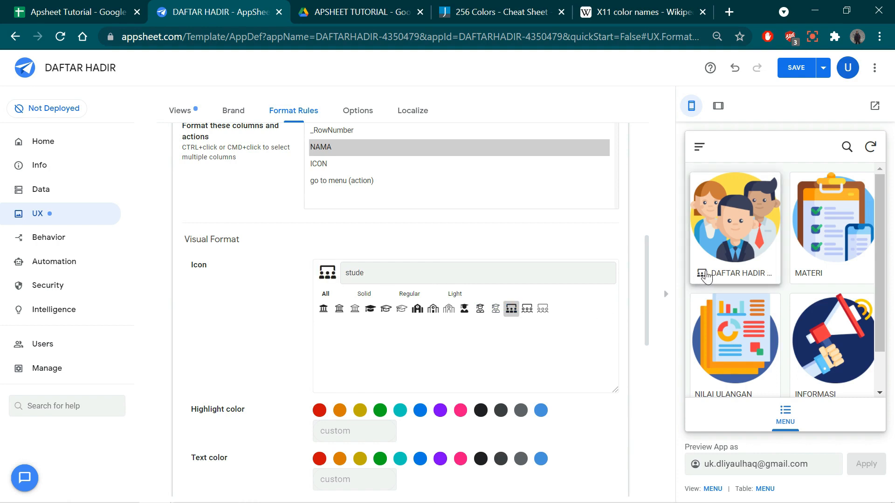
- Set the rule's highlight color to cyan and its text color to purple using the preset swatches
scroll(523, 375, "down", 1)
scroll(524, 375, "down", 3)
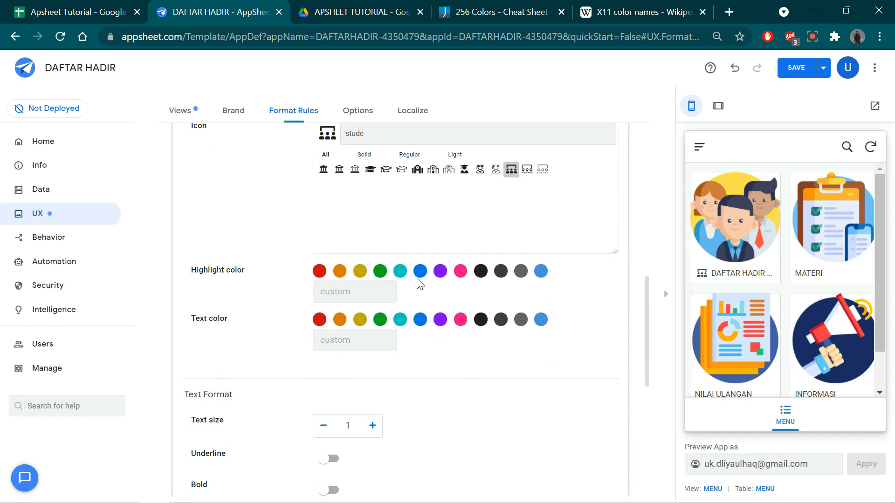
left_click(400, 275)
left_click(441, 321)
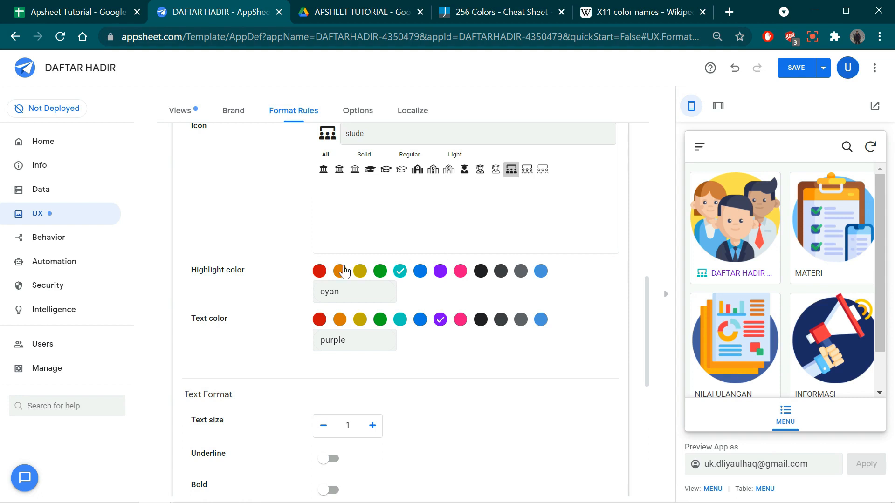
- Copy the Red hex code #ff0000 from the 256 Colors cheat sheet and apply it as the rule's custom highlight color
left_click(346, 290)
left_click(504, 7)
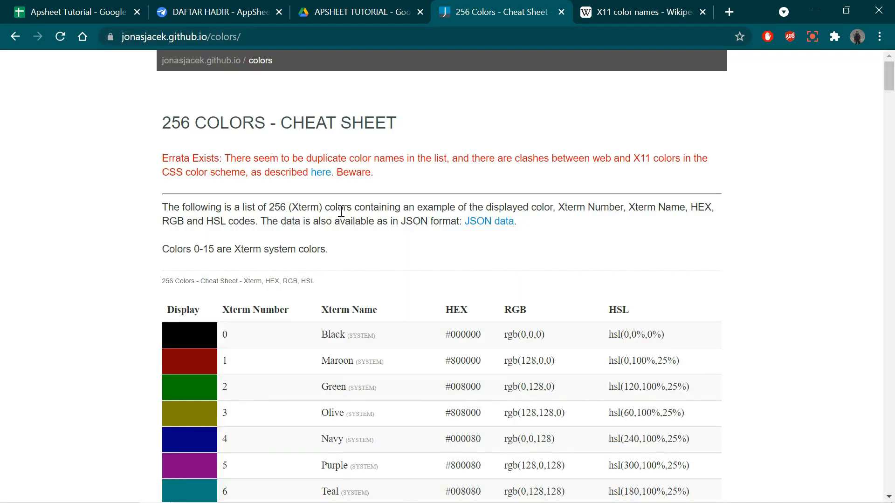
scroll(386, 303, "down", 5)
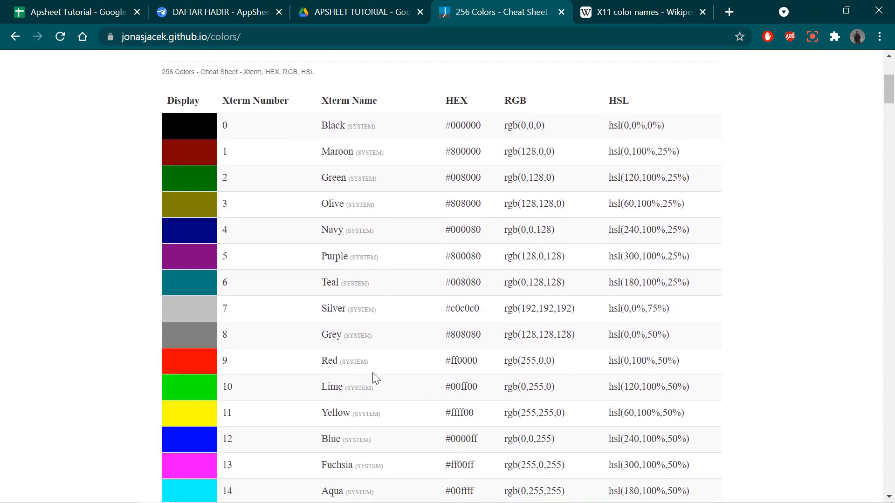
left_click_drag(483, 367, 447, 366)
key("ctrl+c")
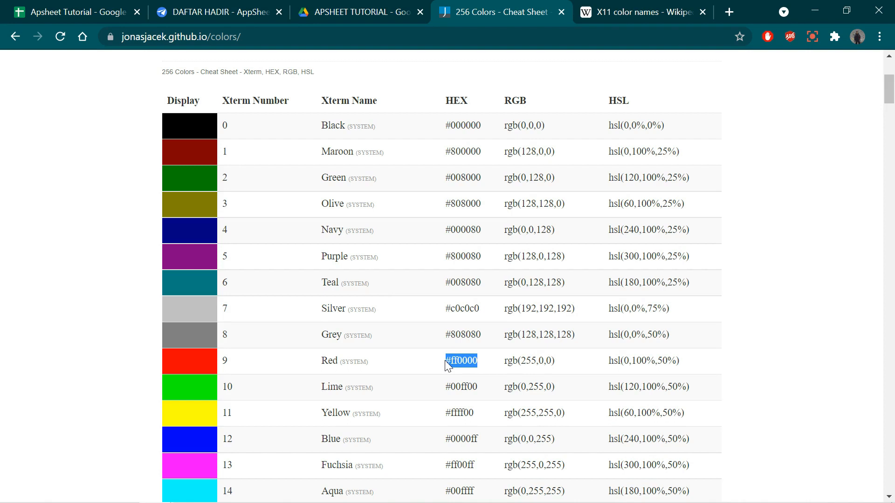
left_click(356, 6)
left_click(209, 6)
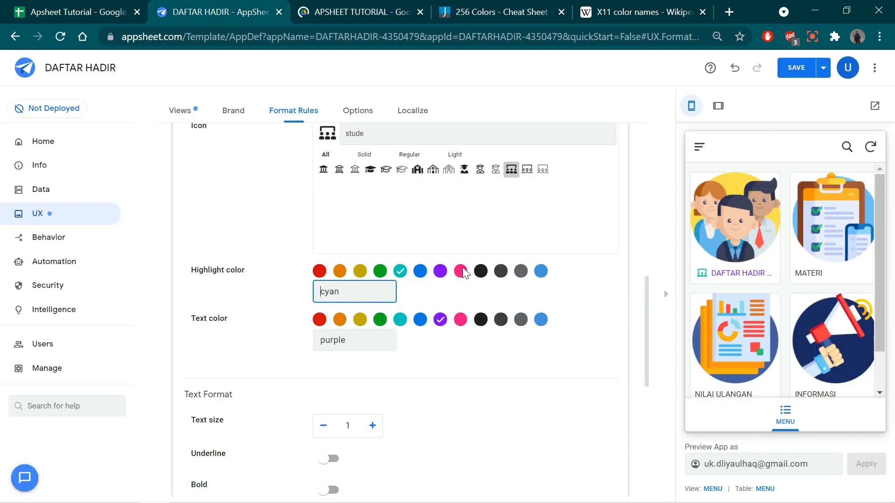
left_click_drag(340, 296, 279, 297)
key("ctrl+v")
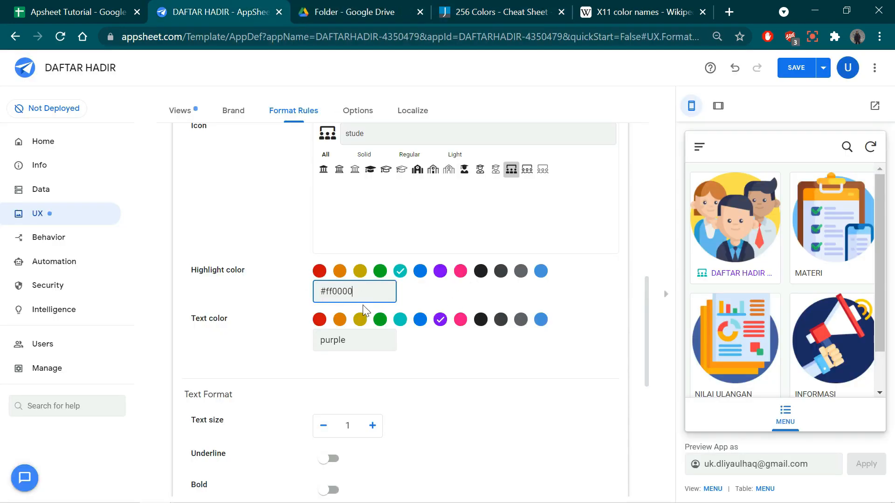
left_click(463, 297)
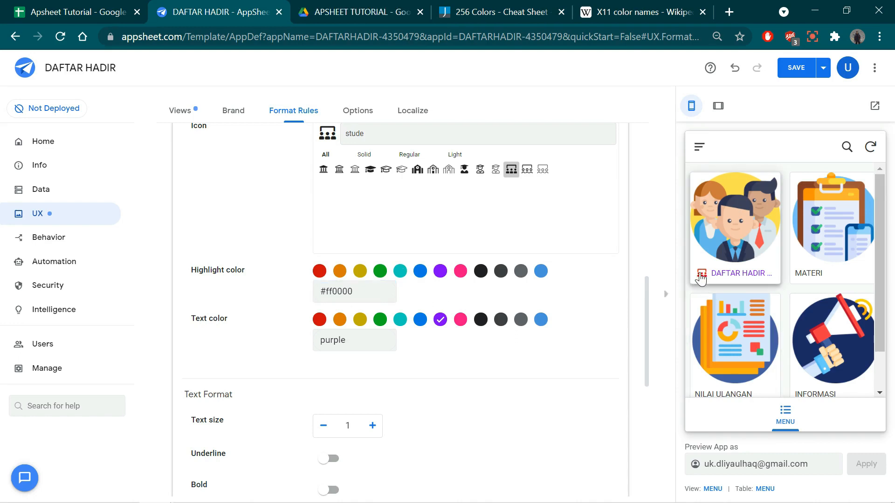
- Copy the Aqua hex code #00ffff from the 256 Colors cheat sheet and apply it as the rule's custom text color
left_click(485, 5)
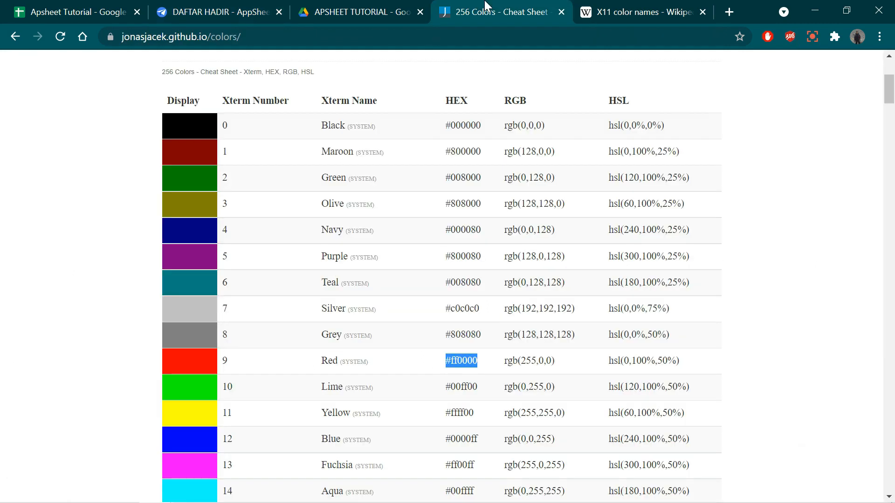
scroll(421, 395, "down", 3)
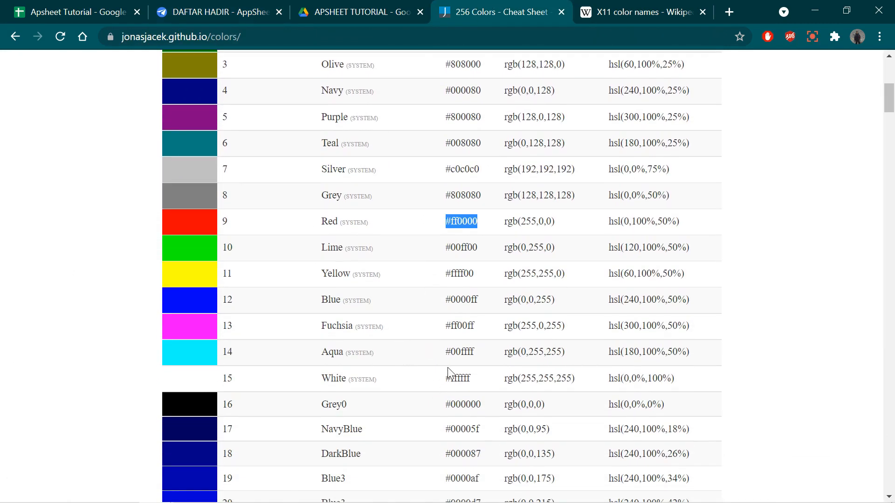
left_click_drag(474, 355, 447, 356)
key("ctrl+c")
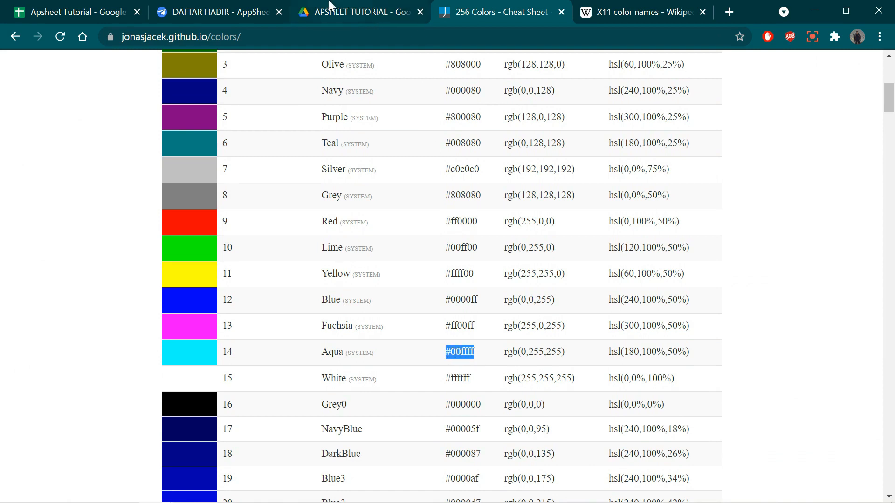
left_click(215, 12)
left_click(346, 342)
key("ctrl+a")
key("ctrl+v")
left_click(420, 354)
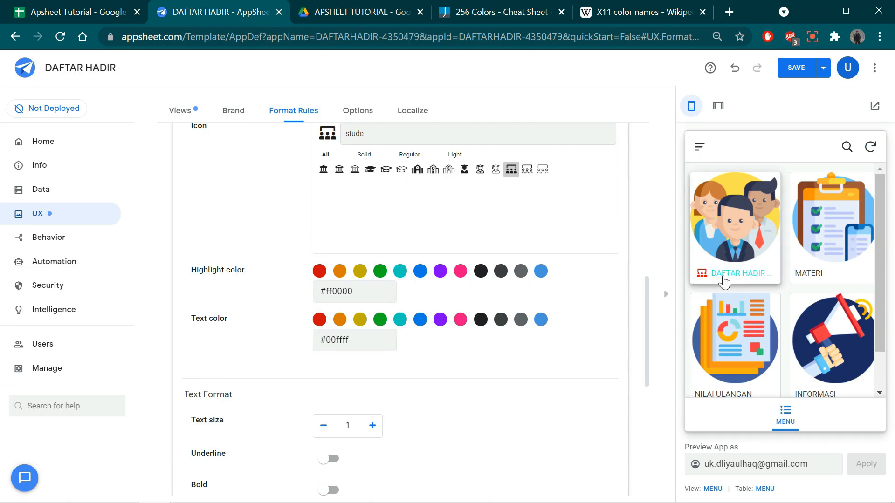
- Examine the named X11 colors and their hex variants on the Wikipedia X11 color names page
left_click(510, 6)
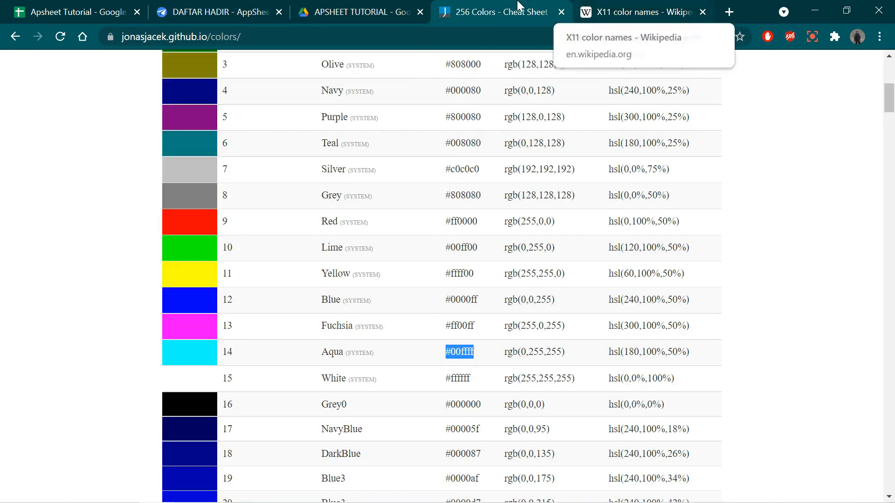
left_click(608, 7)
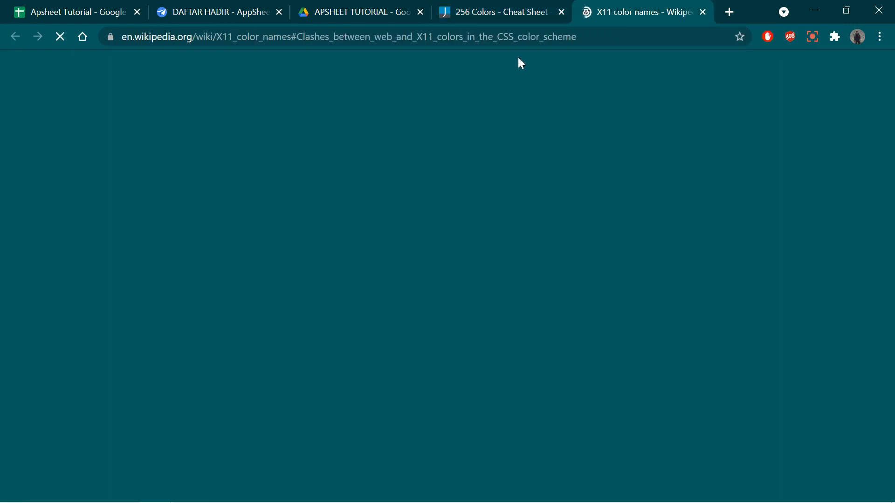
scroll(345, 169, "up", 10)
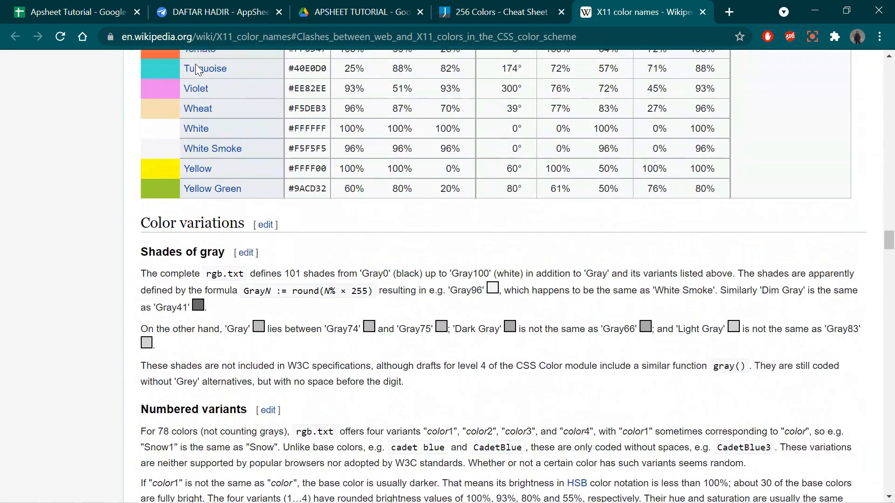
scroll(458, 305, "down", 13)
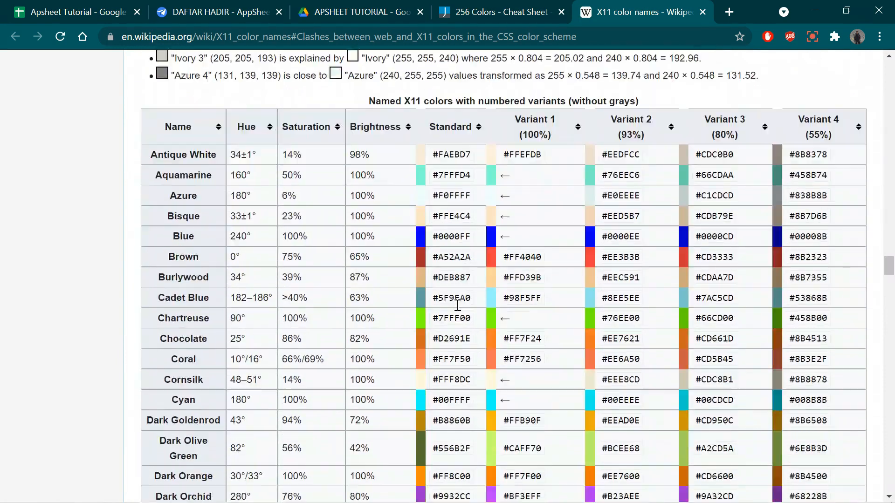
scroll(406, 309, "down", 3)
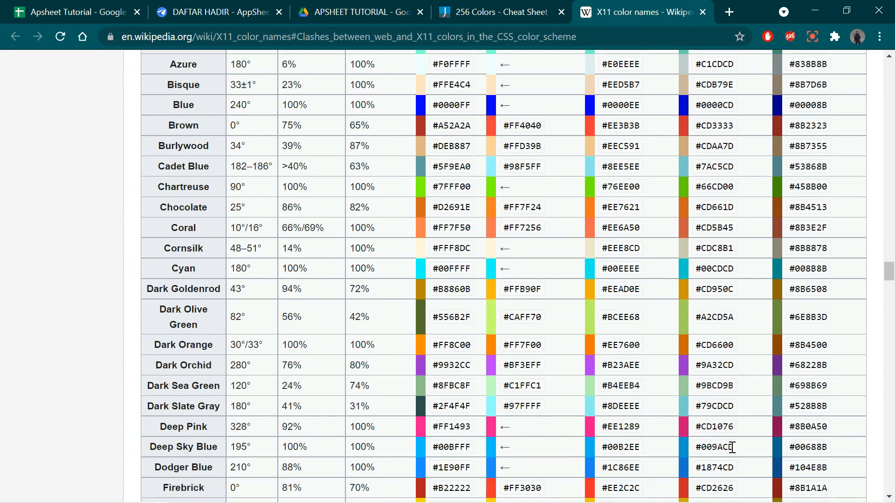
- Copy the Deep Sky Blue variant's hex code #009ACD from the Wikipedia page and apply it as the rule's custom text color
left_click_drag(732, 447, 694, 451)
key("ctrl+c")
left_click(209, 12)
left_click_drag(351, 340, 254, 343)
key("ctrl+v")
left_click(412, 352)
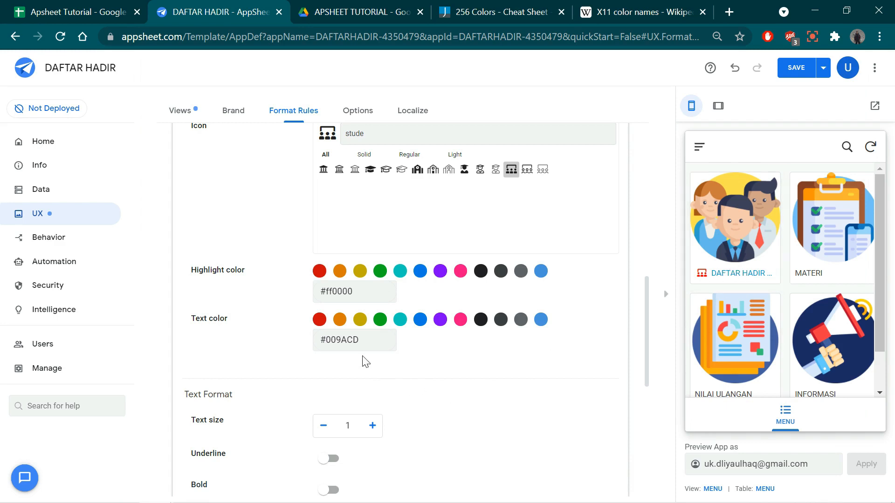
- Set the rule's text size to 0.8 and turn on bold formatting
scroll(438, 380, "down", 3)
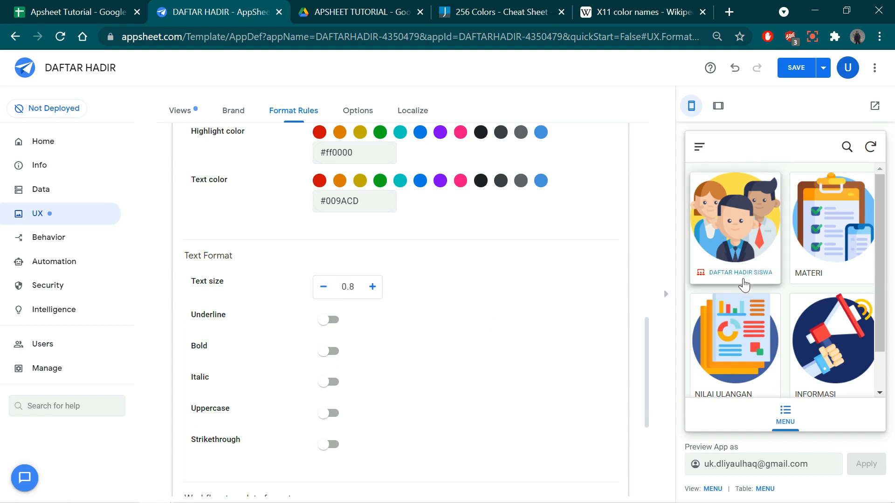
scroll(391, 354, "down", 3)
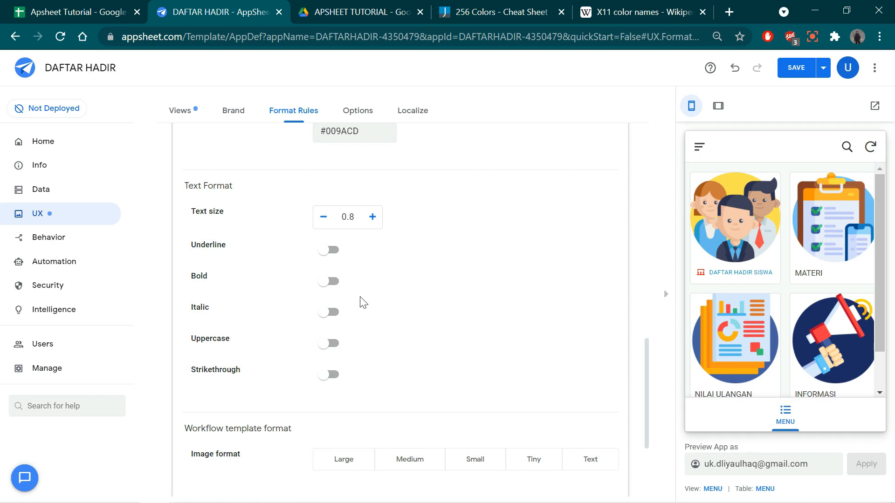
left_click(338, 283)
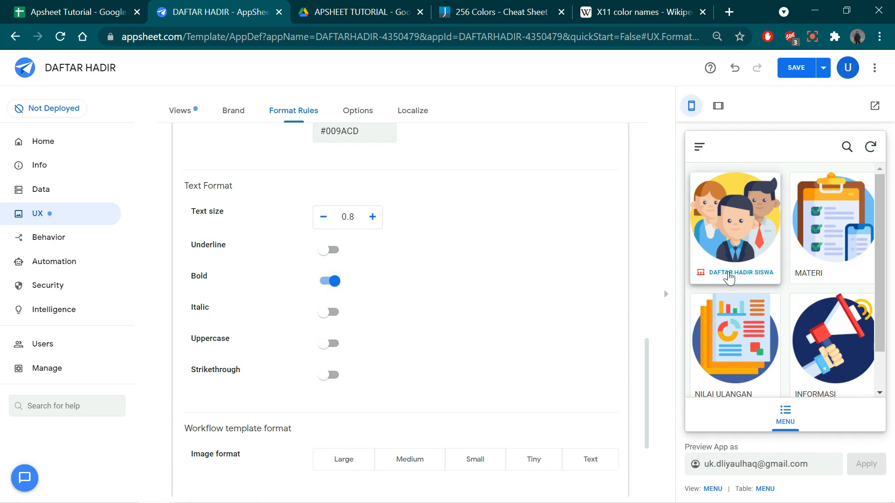
- Save the app with the completed MENU1 format rule
scroll(521, 321, "down", 1)
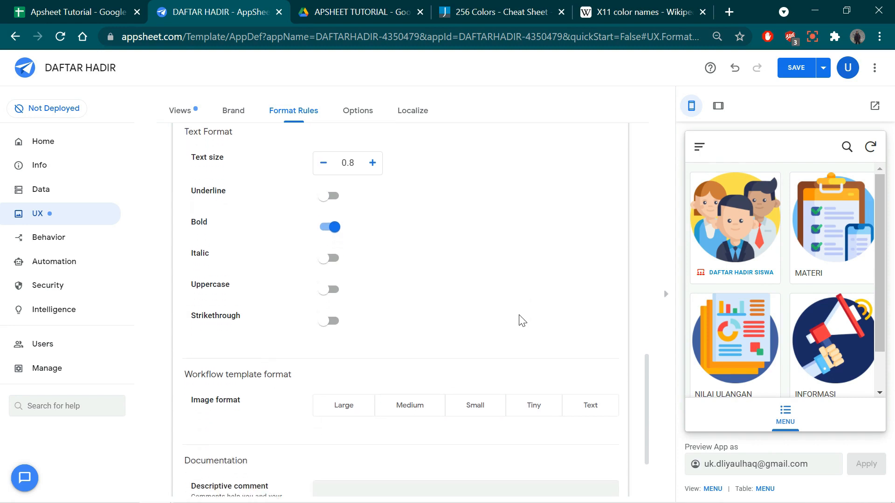
scroll(520, 317, "up", 2)
scroll(519, 320, "down", 4)
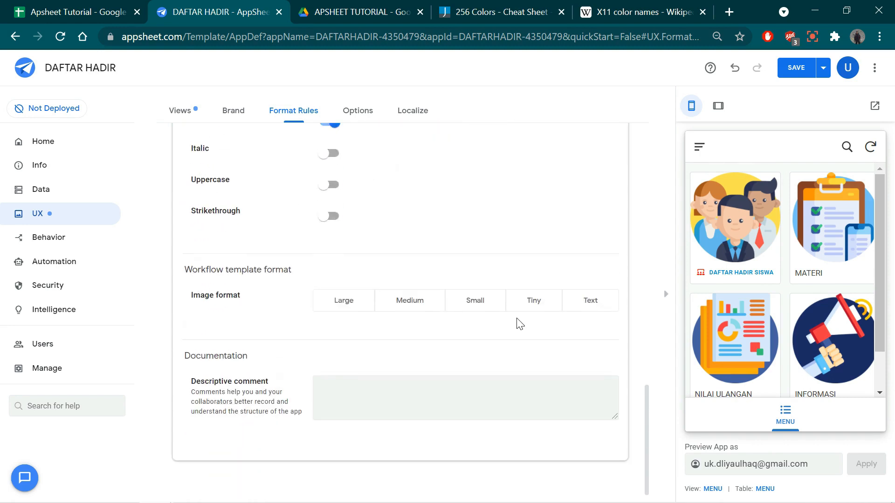
scroll(518, 320, "up", 6)
scroll(517, 319, "up", 8)
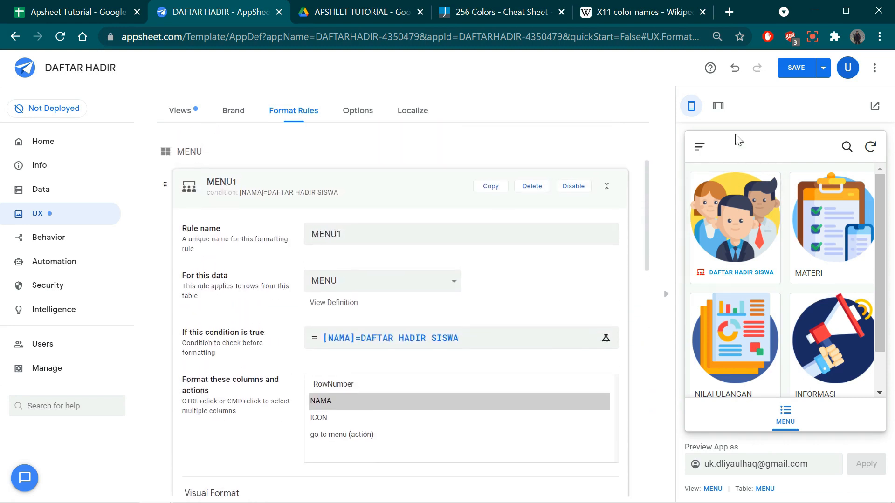
left_click(796, 73)
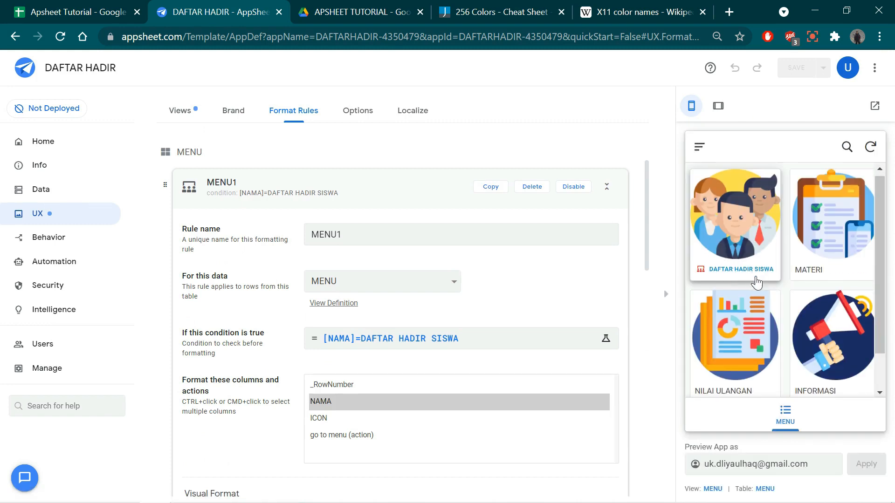
- Duplicate the MENU1 format rule and set the copy's condition to [NAMA]=MATERI
scroll(758, 280, "down", 1)
scroll(761, 301, "up", 1)
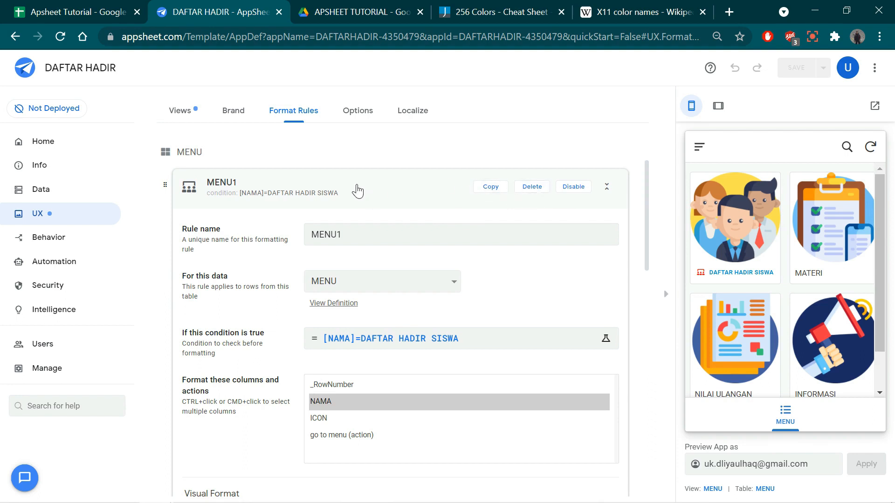
left_click(491, 187)
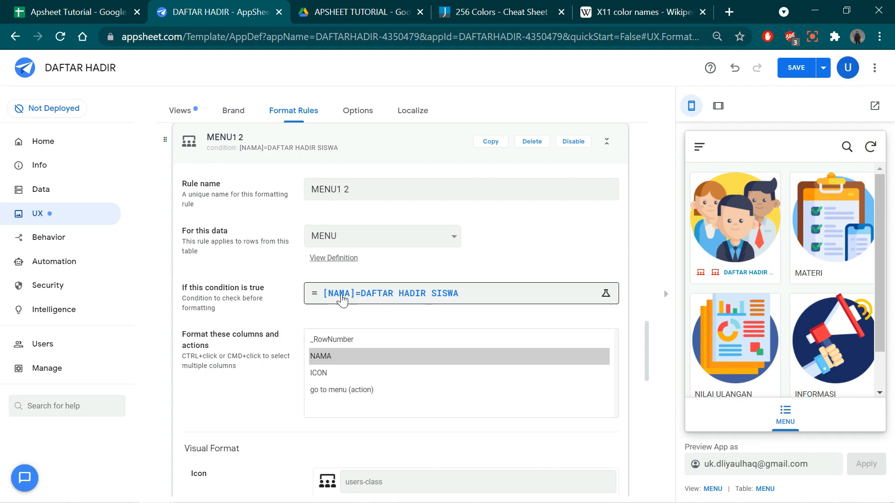
left_click(477, 296)
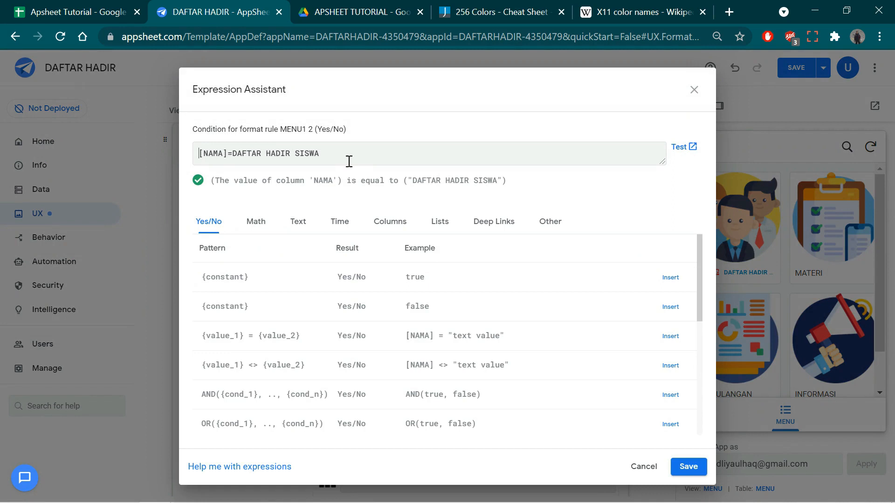
left_click_drag(349, 161, 236, 159)
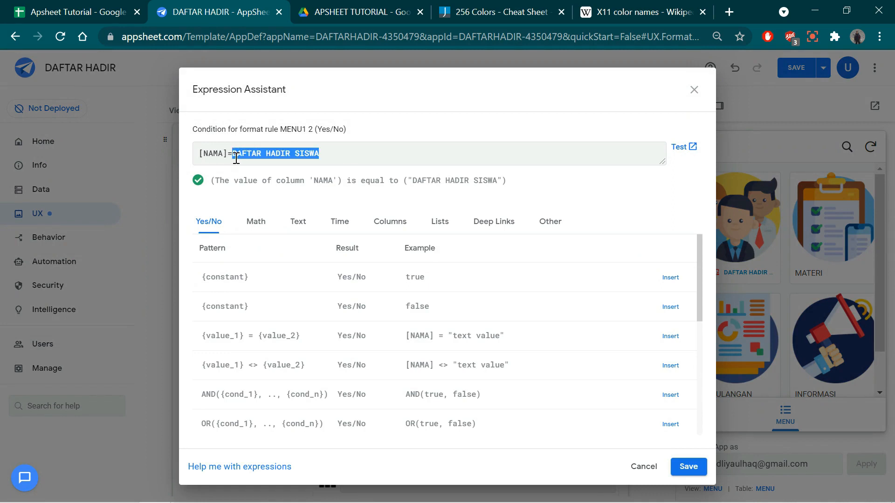
type("MATERI")
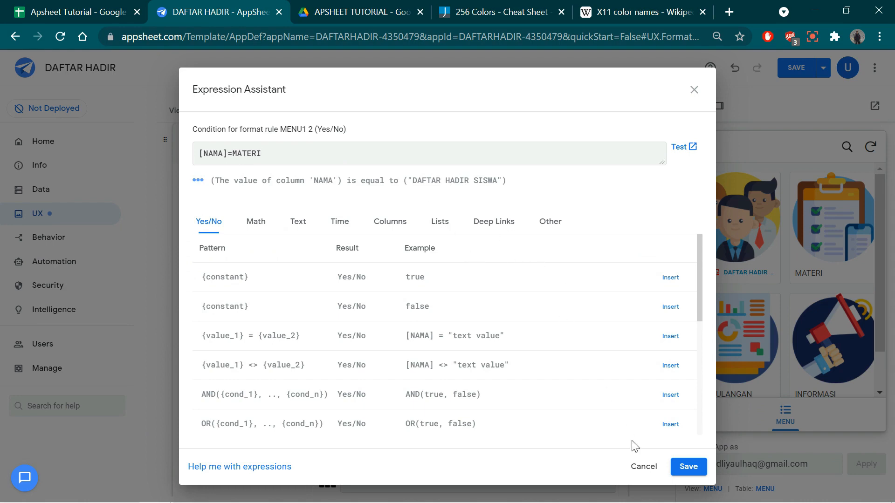
left_click(687, 466)
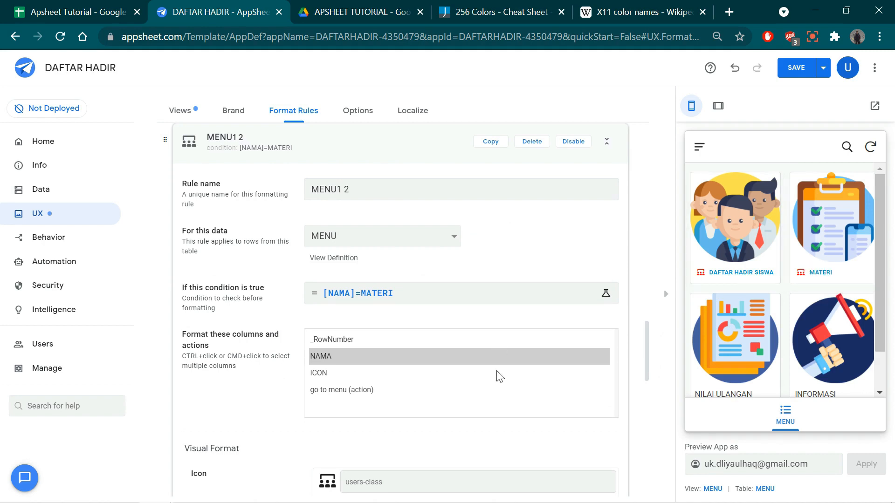
- Choose the solid check-circle icon for the MATERI format rule
scroll(500, 377, "down", 5)
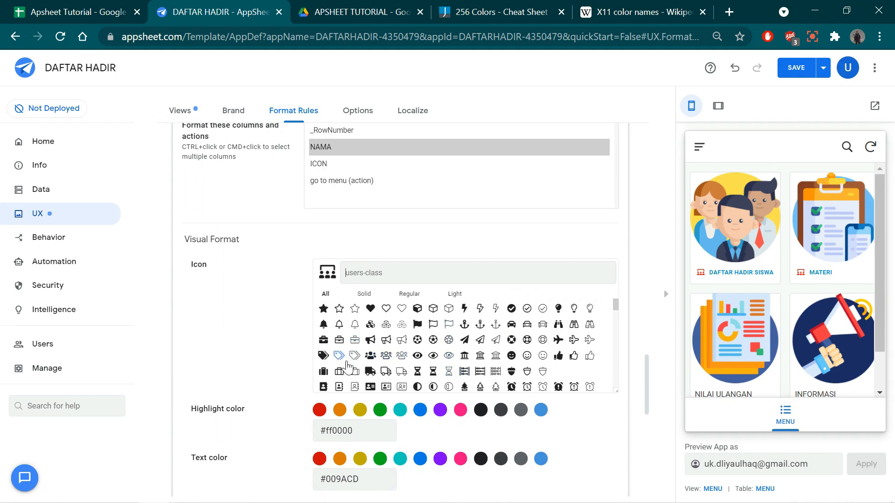
left_click(512, 308)
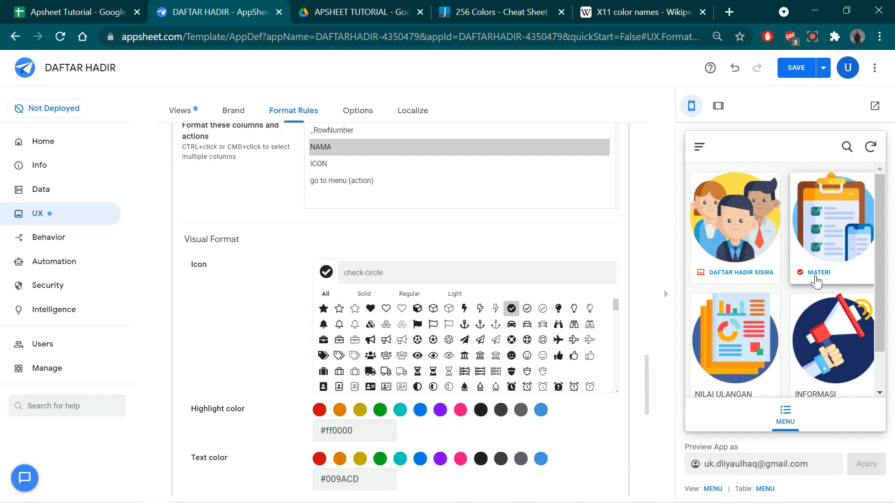
scroll(569, 382, "down", 3)
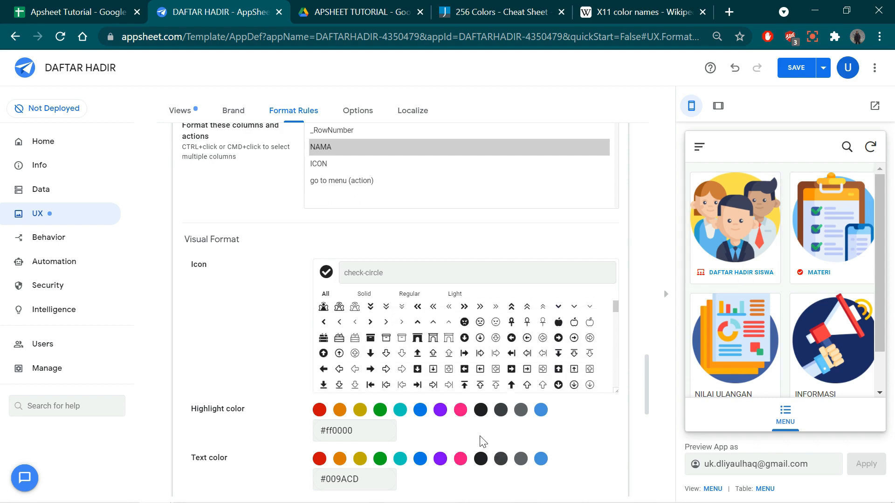
- Set the MATERI rule's text color to themeMainColor and its highlight color to red using the preset swatches
left_click(374, 432)
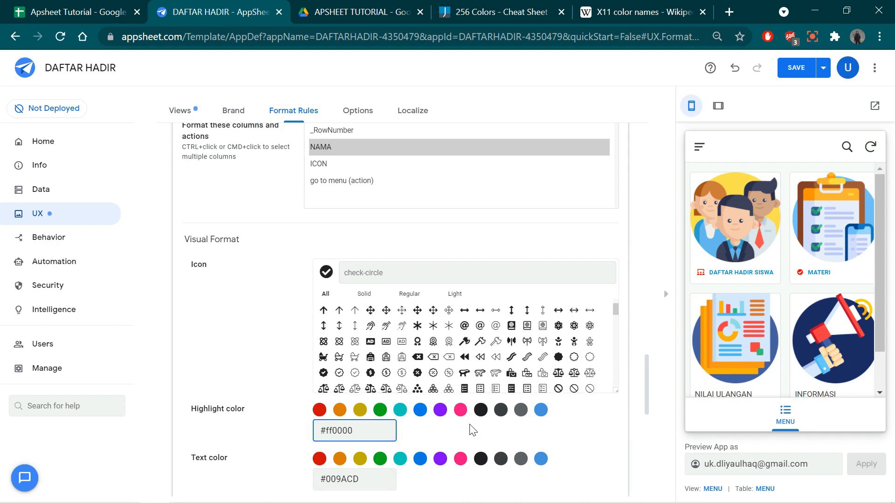
left_click_drag(645, 370, 647, 386)
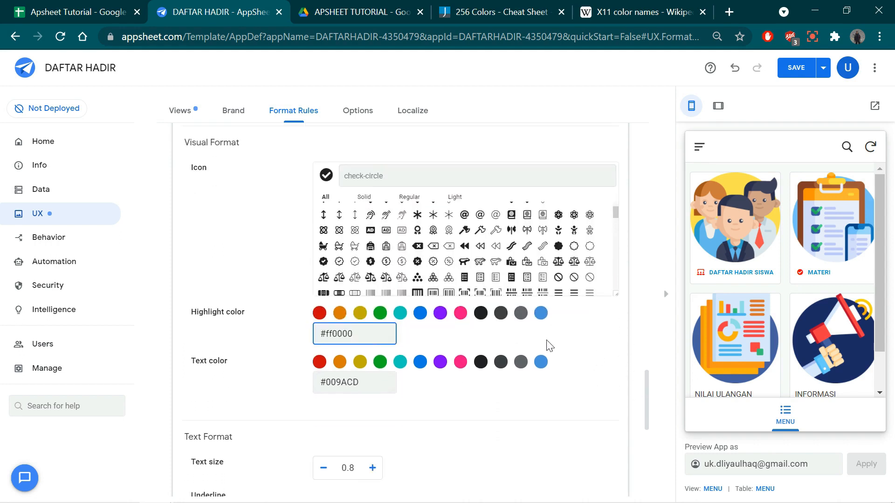
left_click(541, 362)
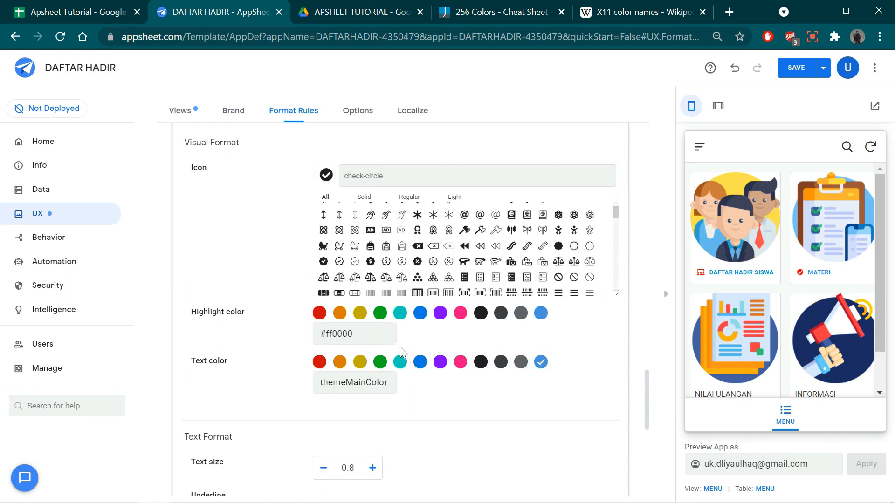
left_click(320, 314)
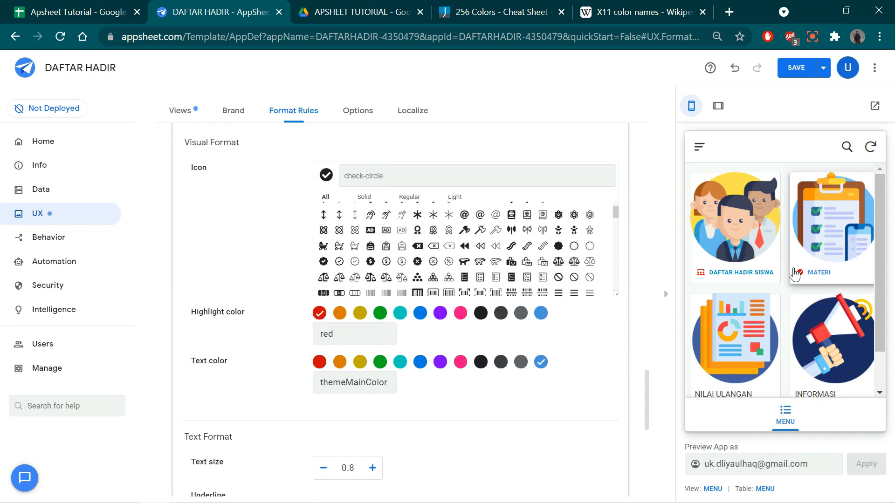
- Check the menu items in the app preview and save the app with the MATERI format rule
scroll(578, 370, "up", 12)
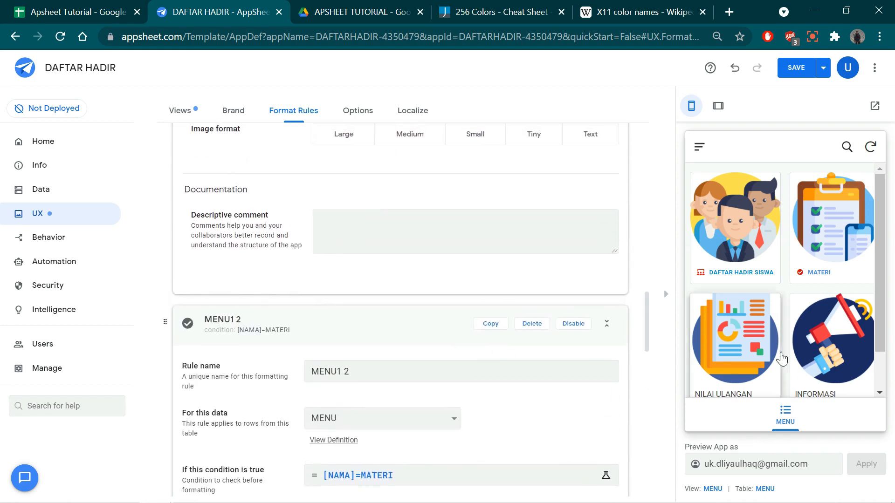
scroll(792, 303, "down", 2)
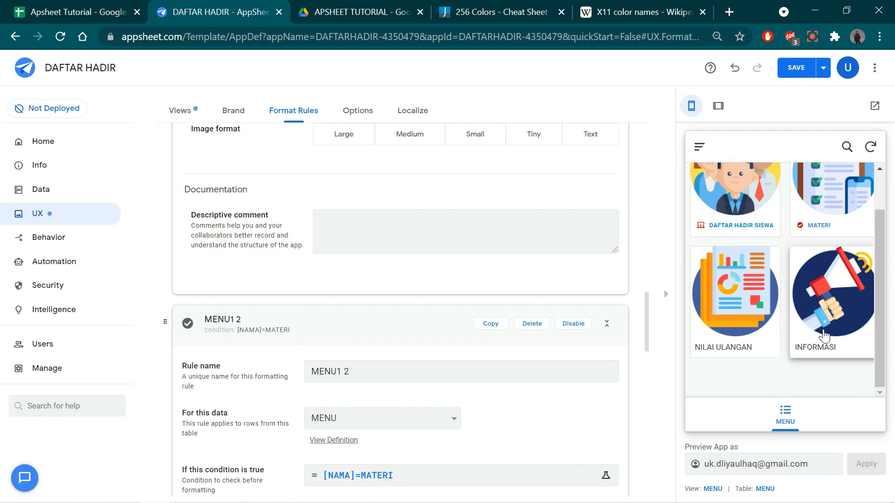
scroll(751, 354, "up", 2)
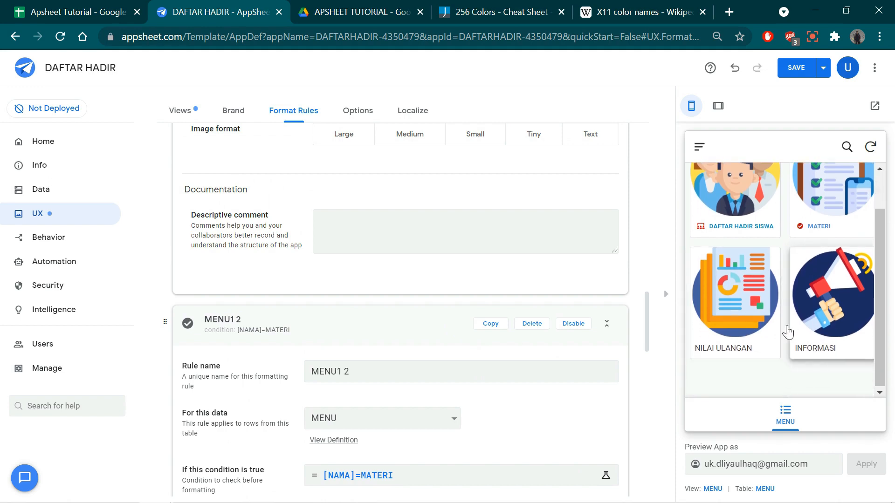
left_click(795, 69)
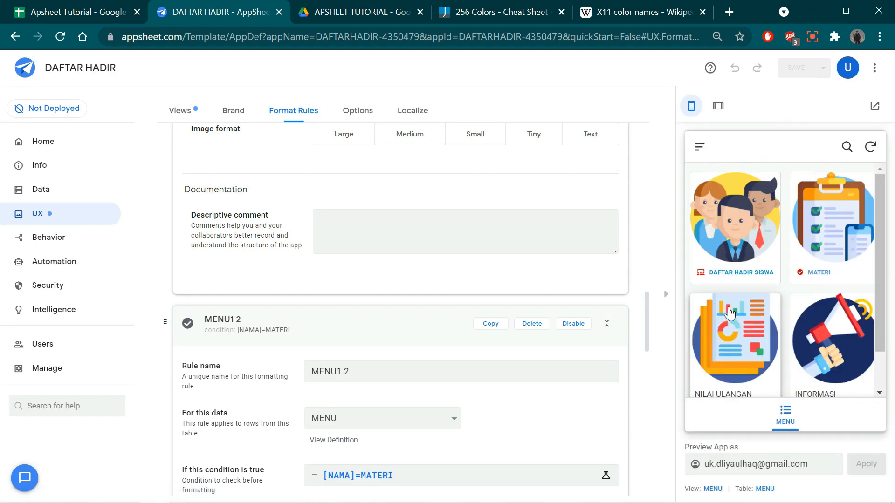
- In the app preview, open the student name list under DAFTAR HADIR SISWA and examine its rows and columns
scroll(493, 284, "up", 20)
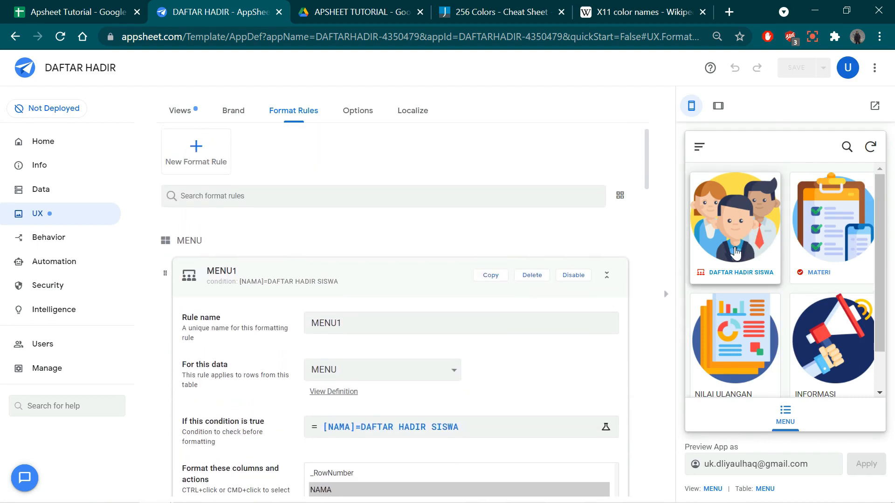
left_click(737, 268)
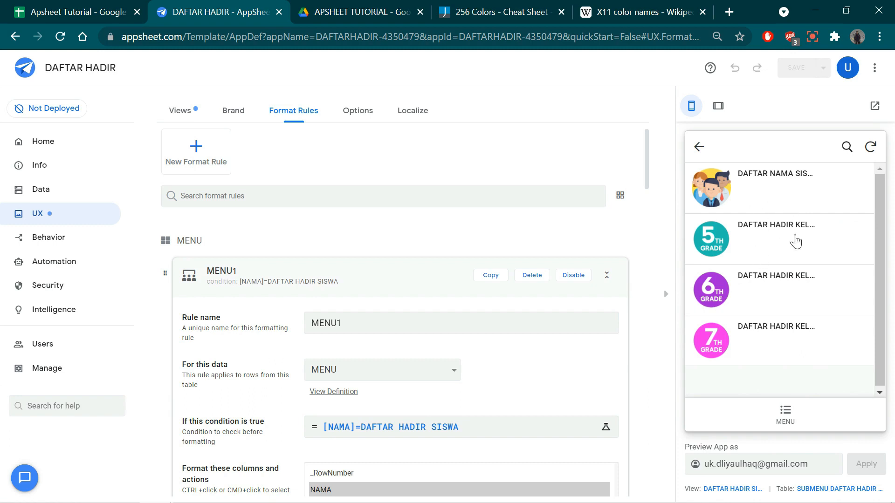
left_click(769, 192)
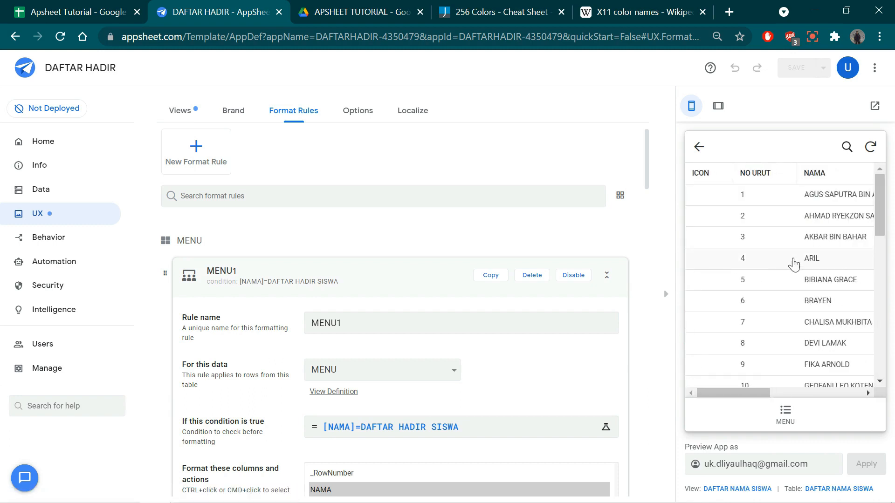
left_click_drag(762, 394, 850, 392)
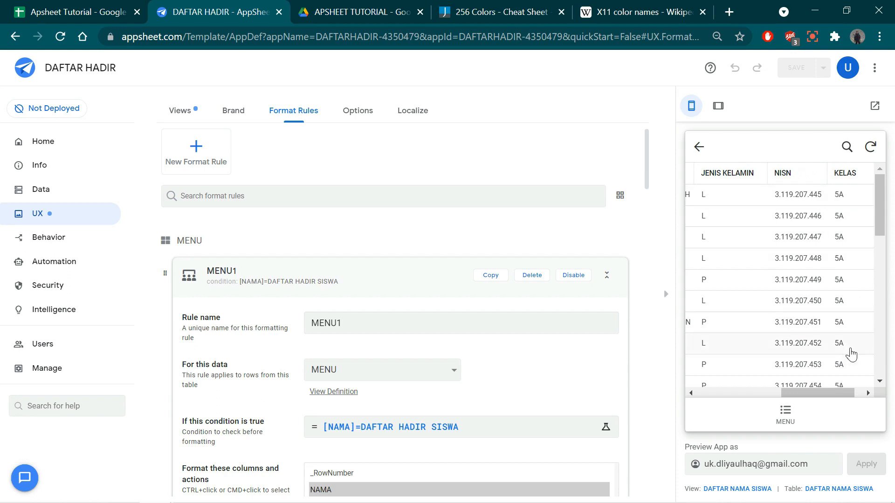
scroll(844, 338, "down", 1)
scroll(844, 337, "down", 8)
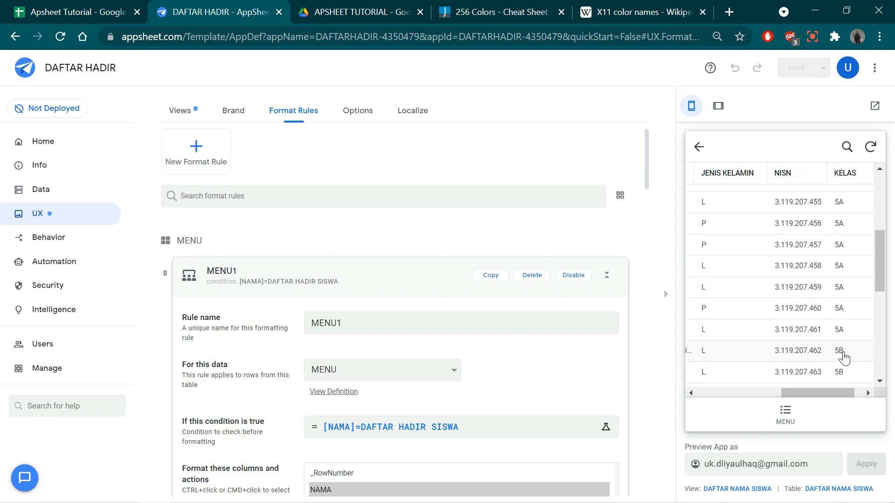
left_click_drag(879, 336, 881, 307)
scroll(880, 307, "up", 6)
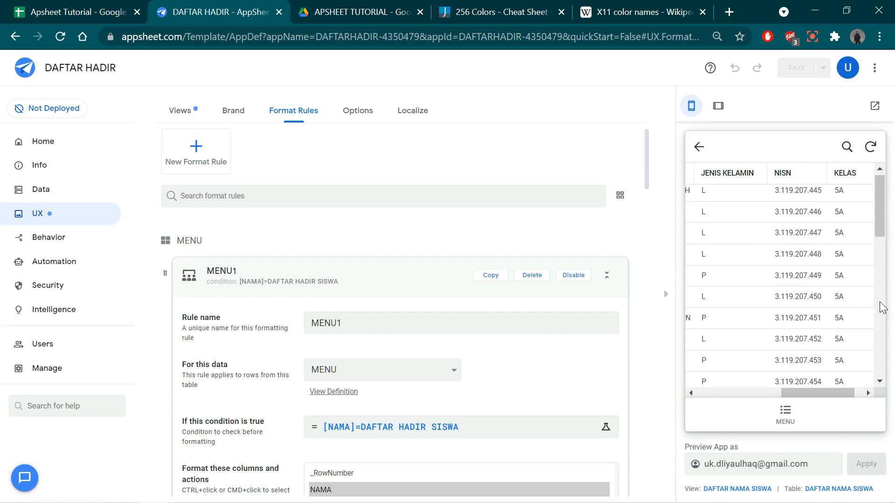
left_click_drag(852, 394, 755, 395)
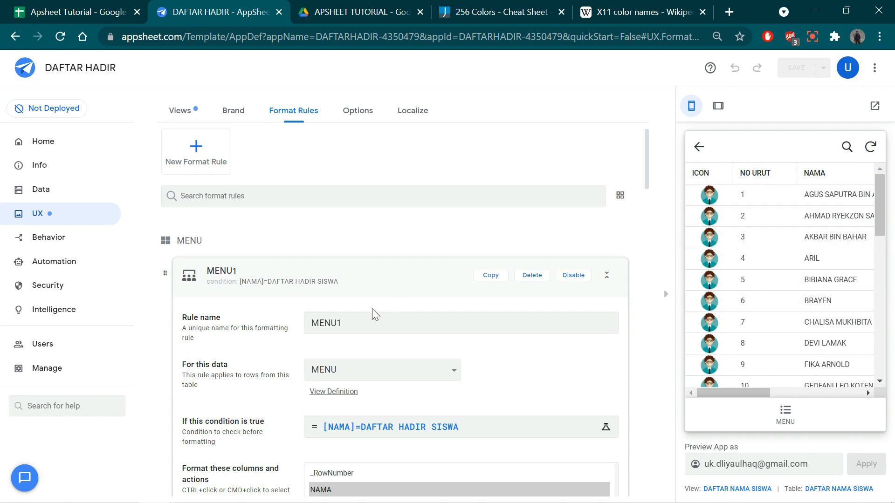
- Collapse both MENU format rules and bring up the app's list of menu and ref views
left_click(418, 284)
left_click(390, 347)
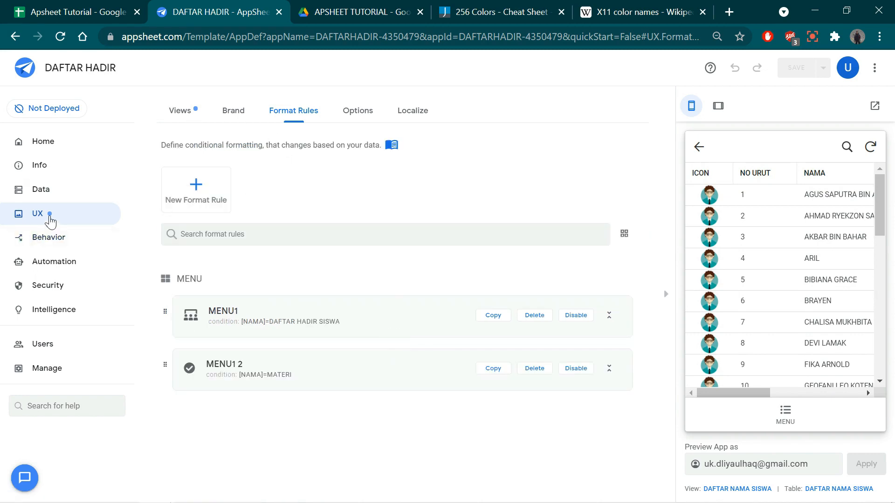
left_click(181, 112)
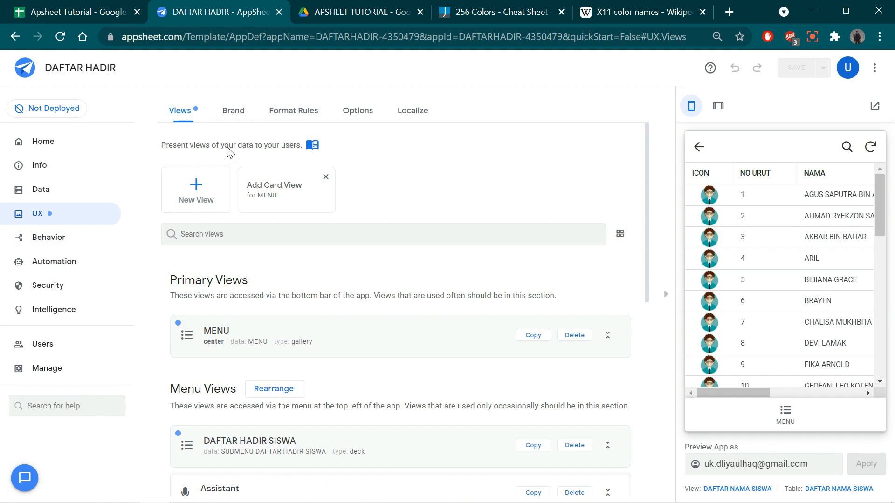
scroll(294, 326, "down", 4)
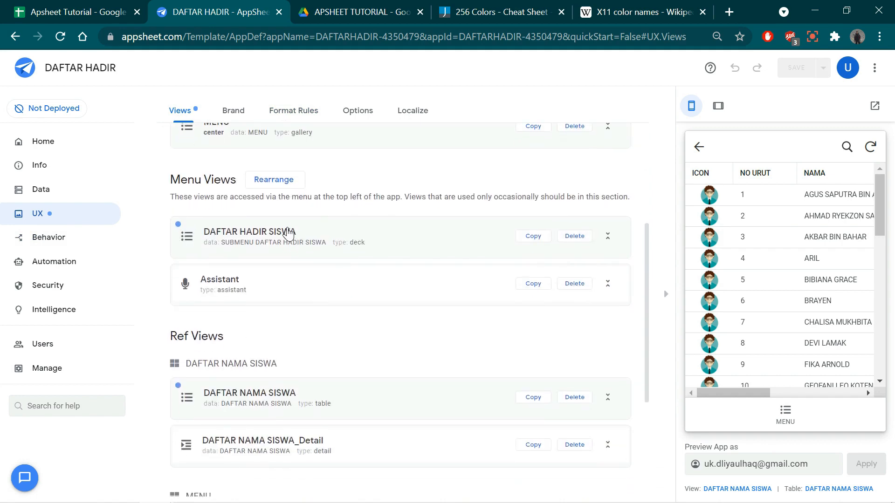
left_click(287, 235)
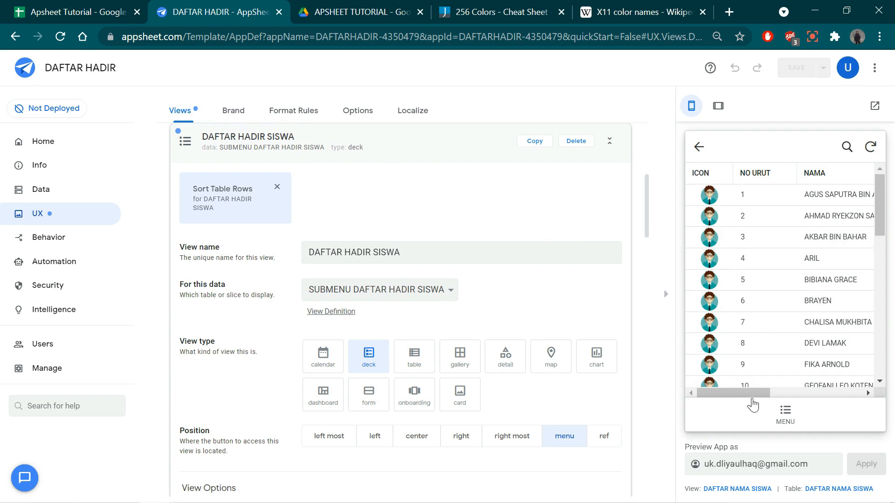
mouse_move(746, 394)
left_mouse_down()
mouse_move(840, 389)
mouse_move(743, 393)
left_mouse_up()
mouse_move(739, 394)
left_mouse_down()
mouse_move(825, 390)
mouse_move(723, 400)
left_mouse_up()
scroll(765, 278, "down", 3)
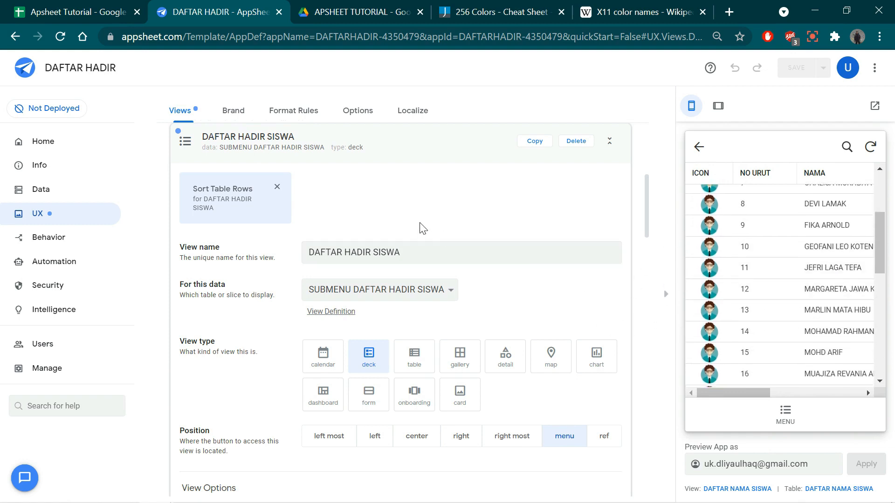
scroll(444, 250, "up", 3)
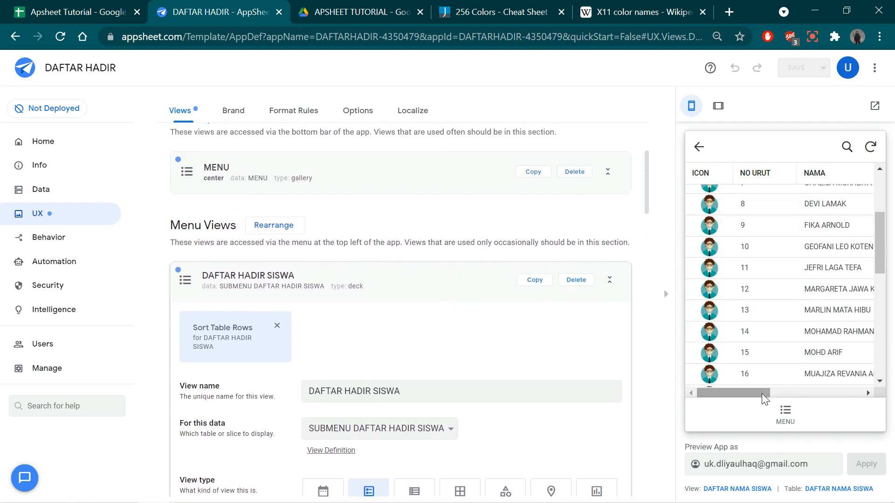
left_click(442, 293)
- Open the settings of the DAFTAR NAMA SISWA ref view and reopen its student list in the app preview for comparison
scroll(424, 374, "down", 3)
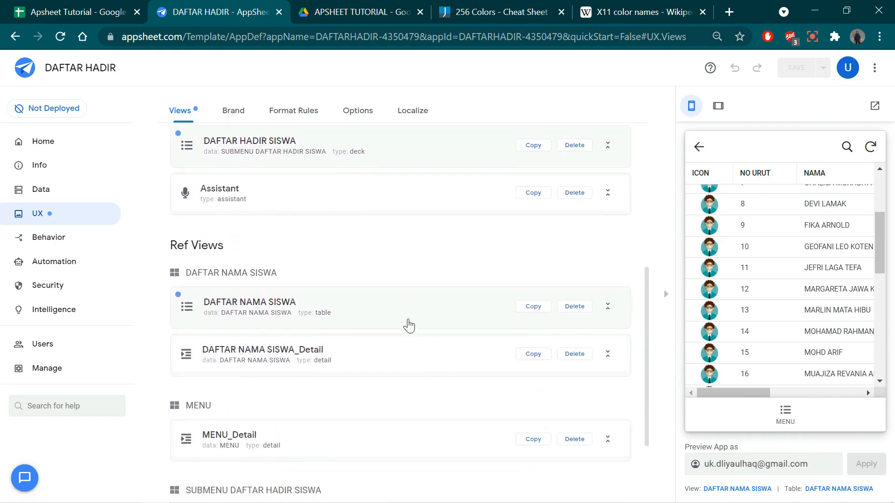
left_click(410, 310)
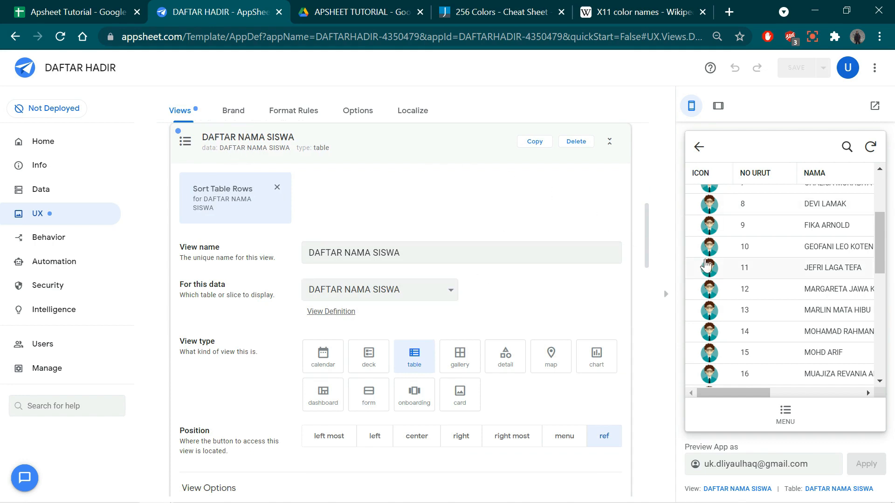
scroll(783, 270, "up", 4)
left_click(698, 147)
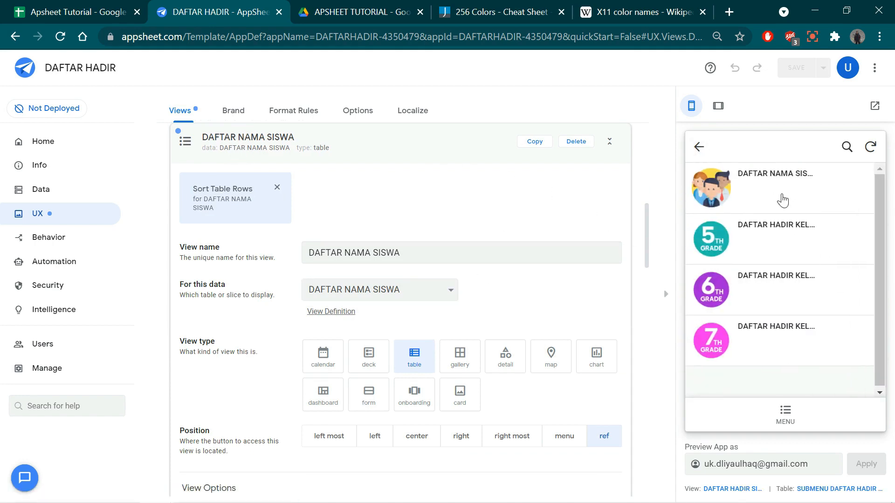
left_click(794, 185)
scroll(527, 306, "down", 2)
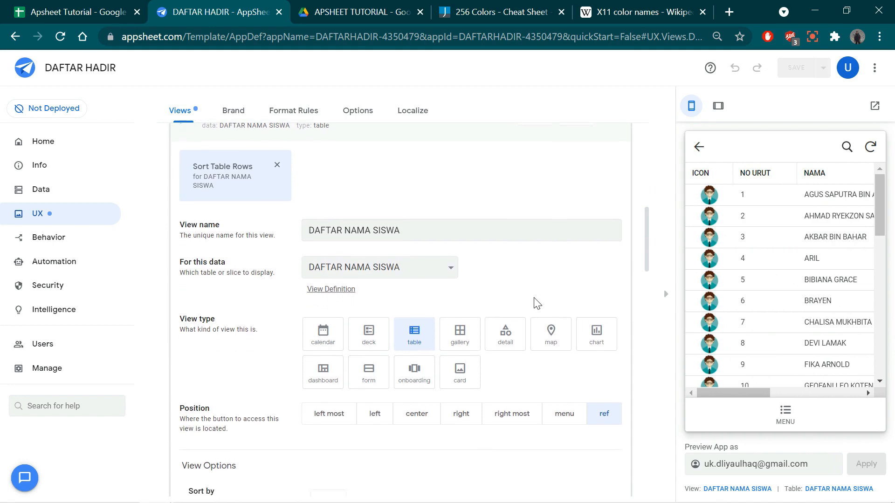
scroll(536, 312, "up", 4)
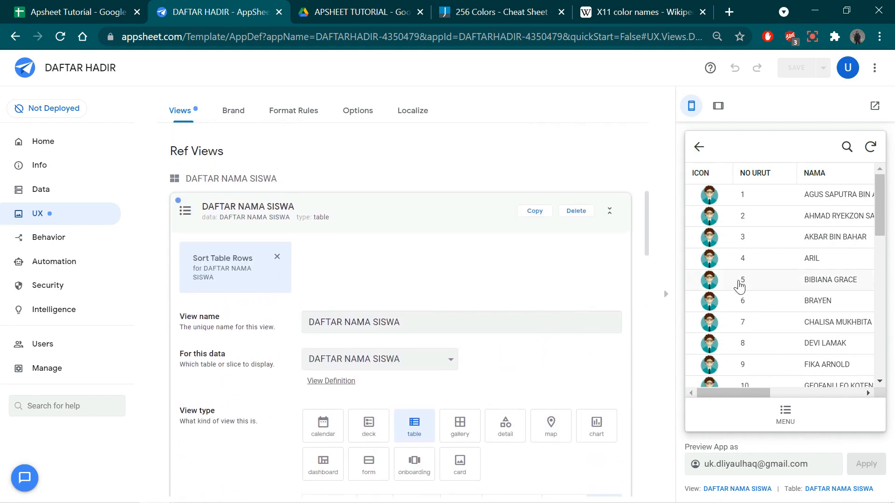
mouse_move(730, 394)
left_mouse_down()
mouse_move(833, 392)
mouse_move(729, 398)
left_mouse_up()
- Change the DAFTAR NAMA SISWA view type to deck and look through the student list in the app preview
scroll(385, 288, "down", 3)
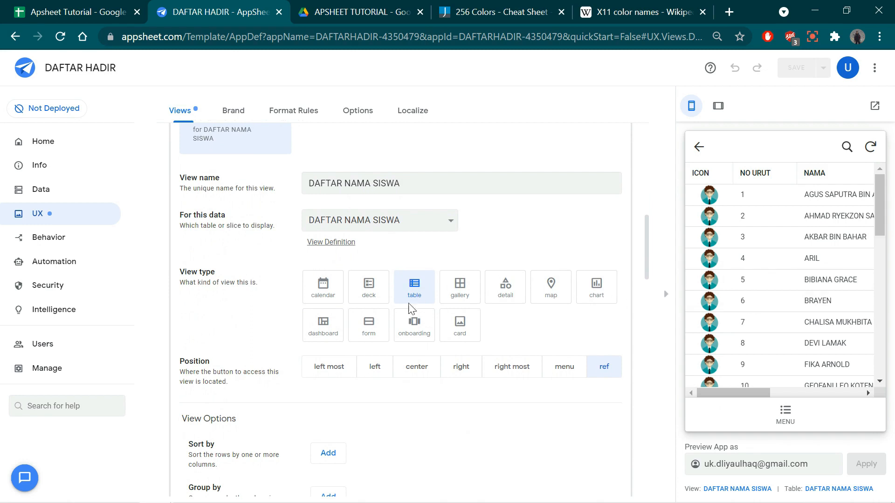
left_click(373, 293)
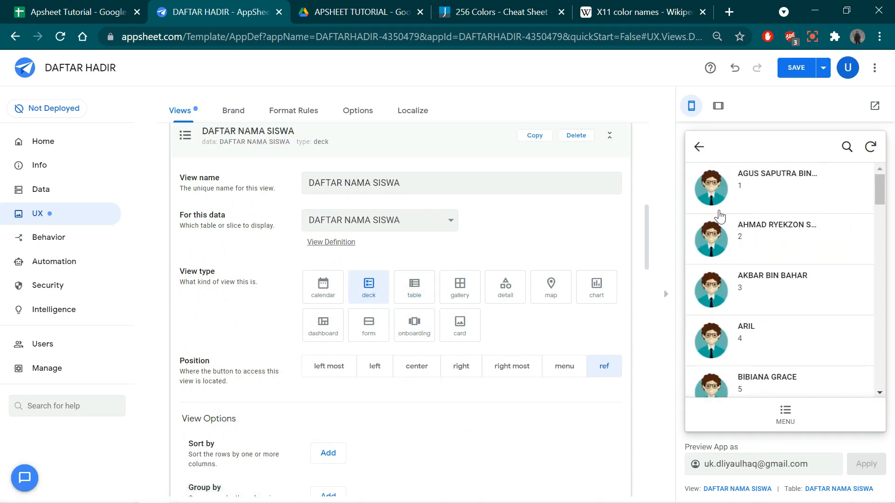
scroll(747, 214, "down", 15)
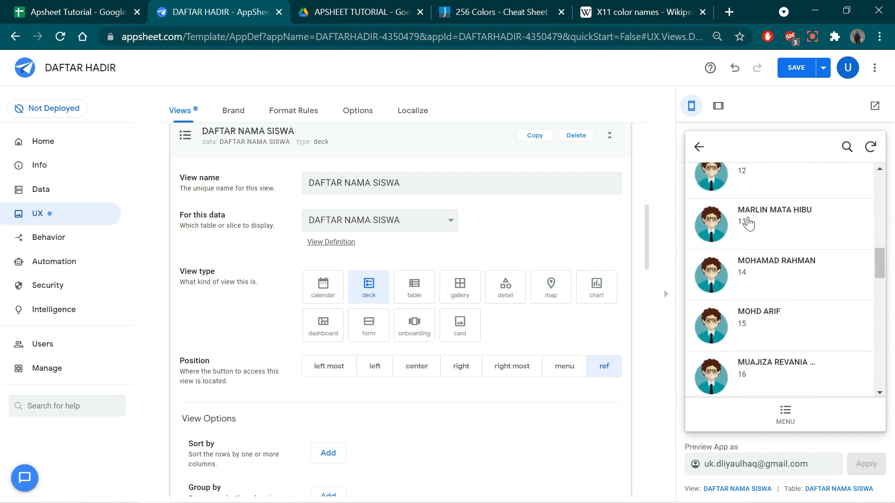
scroll(749, 223, "up", 15)
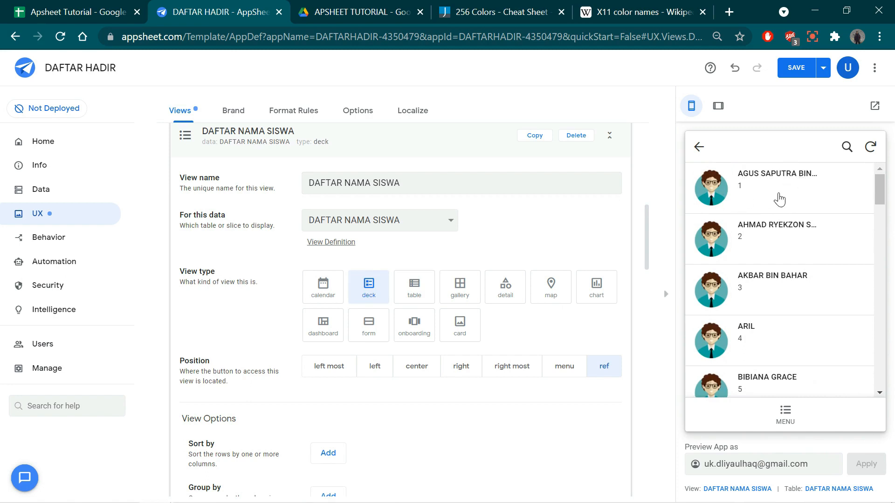
- Group the DAFTAR NAMA SISWA view by KELAS first and _RowNumber second, both ascending
scroll(469, 398, "down", 3)
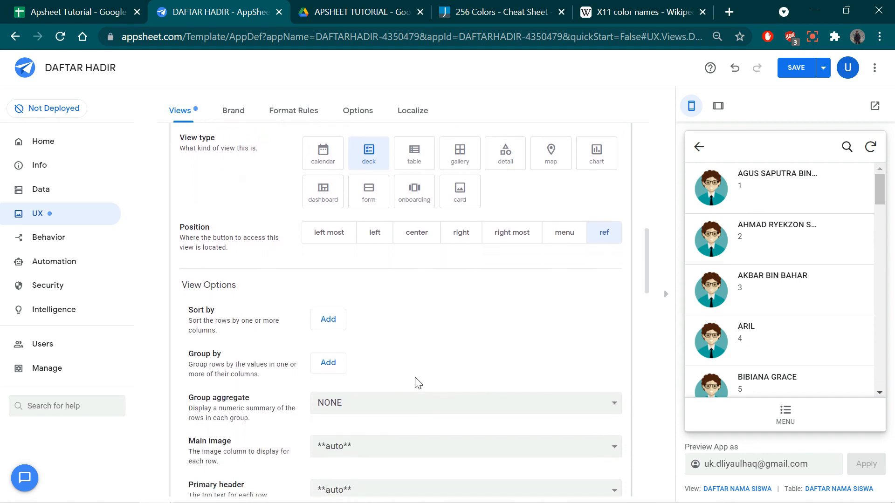
scroll(415, 355, "down", 1)
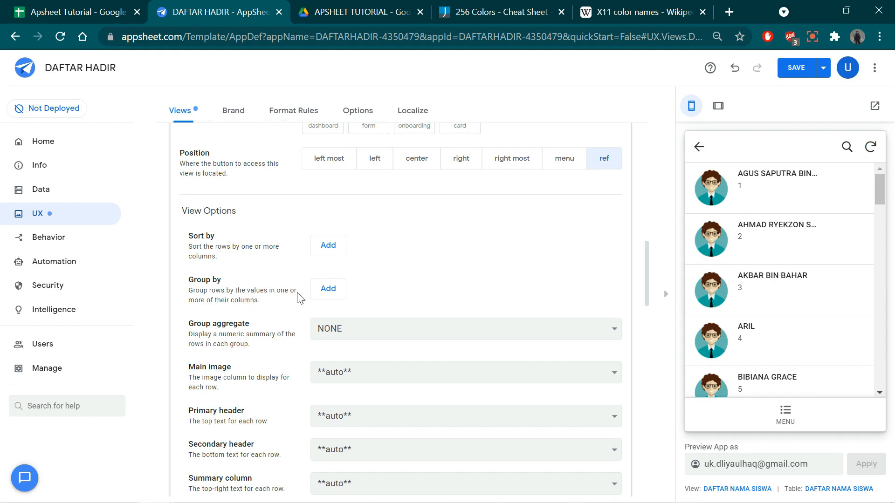
left_click(328, 290)
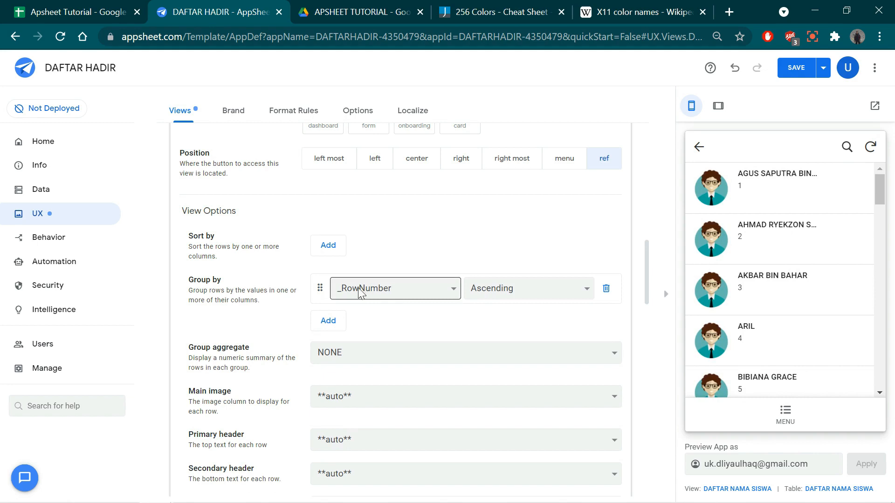
left_click(332, 323)
left_click(361, 318)
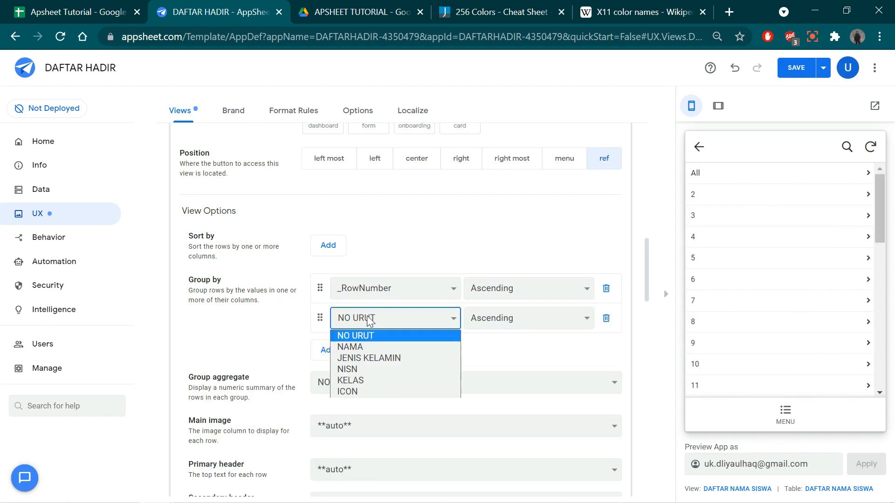
left_click(362, 381)
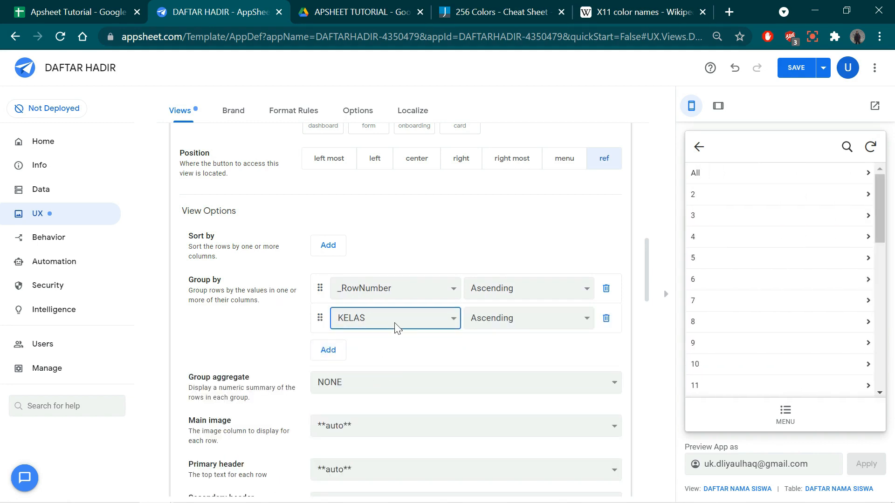
left_click_drag(322, 328, 323, 299)
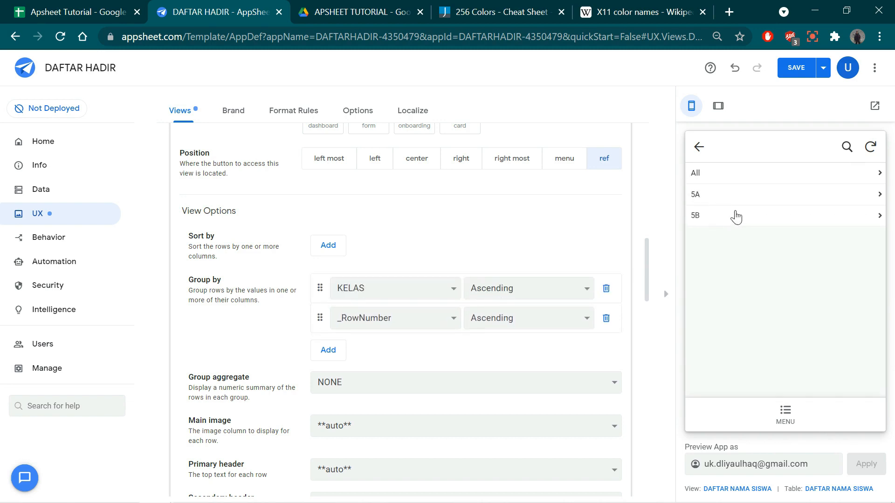
- In the app preview, examine the student lists of class groups 5A and 5B and return to the group list
left_click(710, 200)
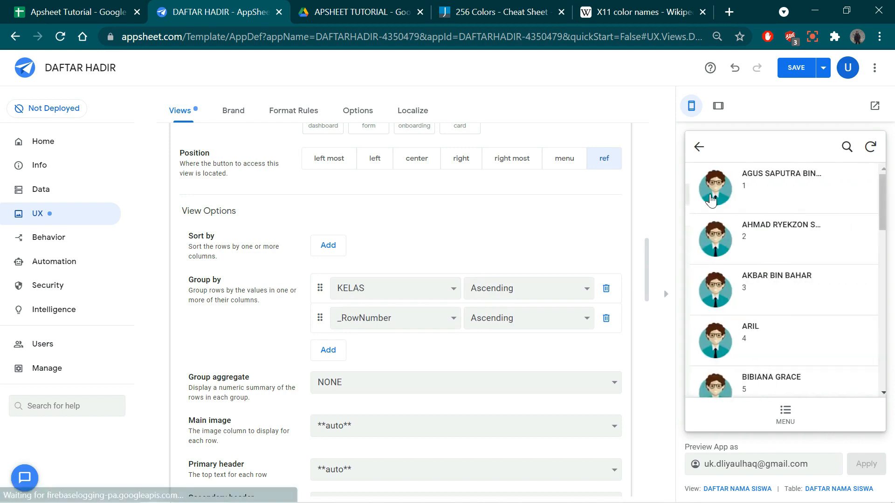
scroll(771, 258, "down", 10)
scroll(773, 262, "down", 2)
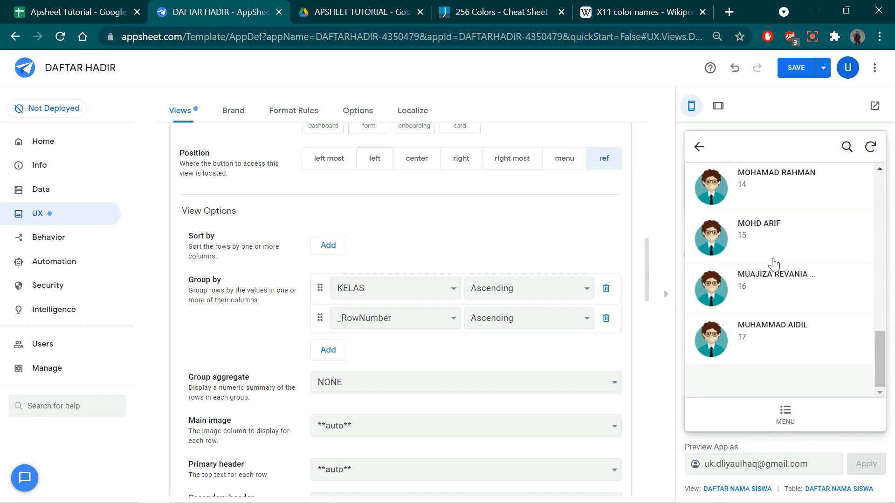
scroll(774, 263, "up", 15)
left_click(699, 148)
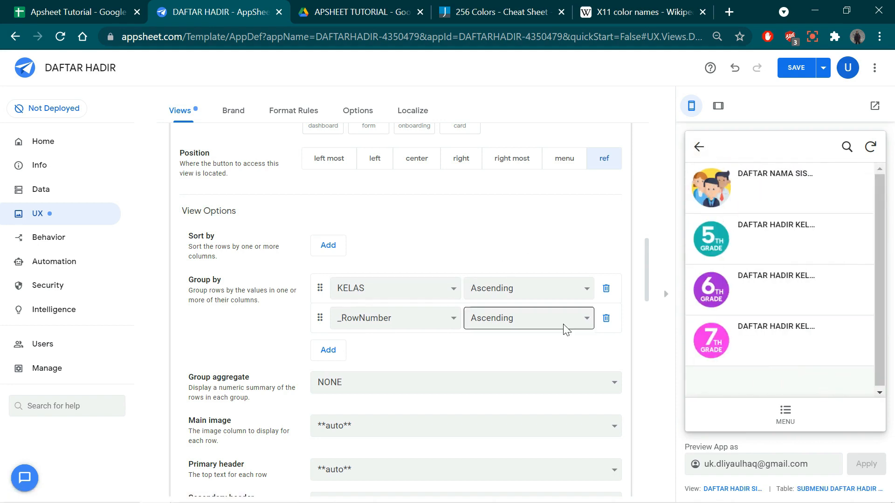
left_click(763, 202)
left_click(707, 220)
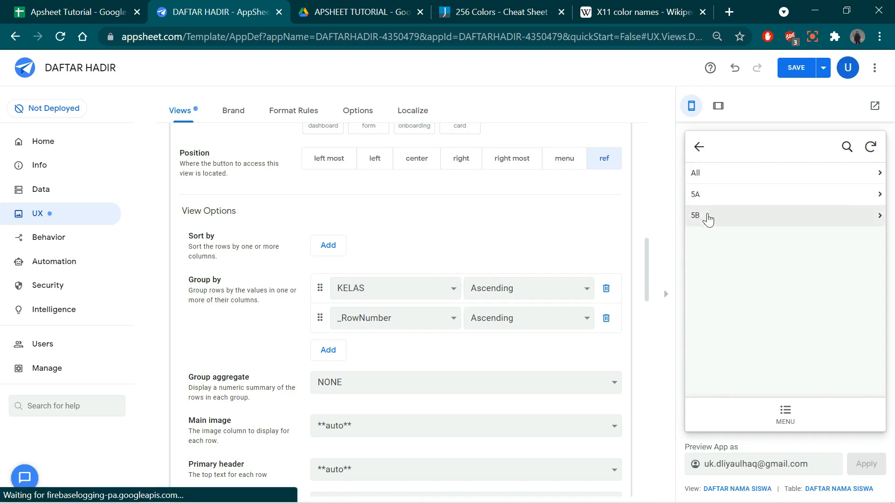
scroll(757, 283, "down", 7)
scroll(758, 285, "up", 8)
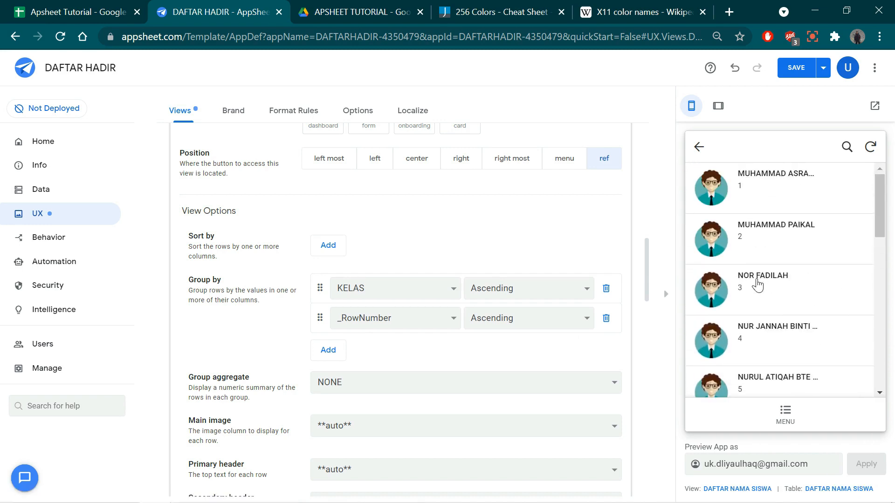
left_click(700, 152)
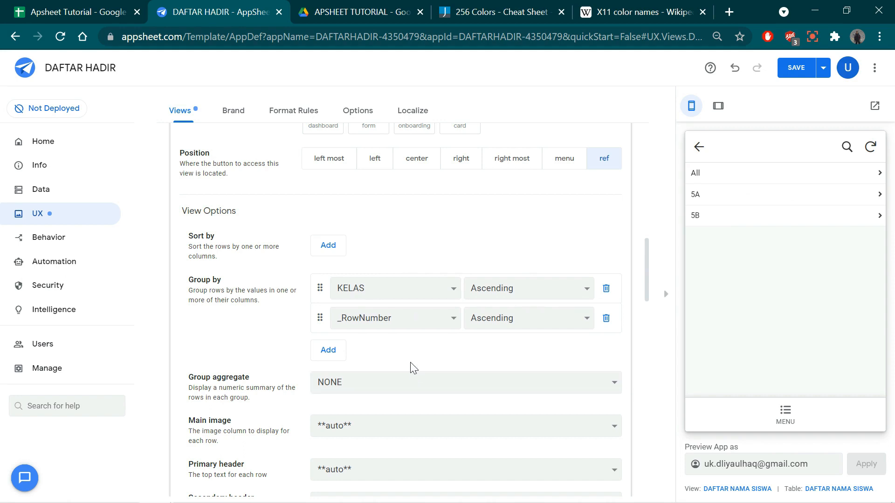
- Set the view's primary header to NAMA, checking the rows against the 5A class list in the app preview
scroll(411, 363, "down", 3)
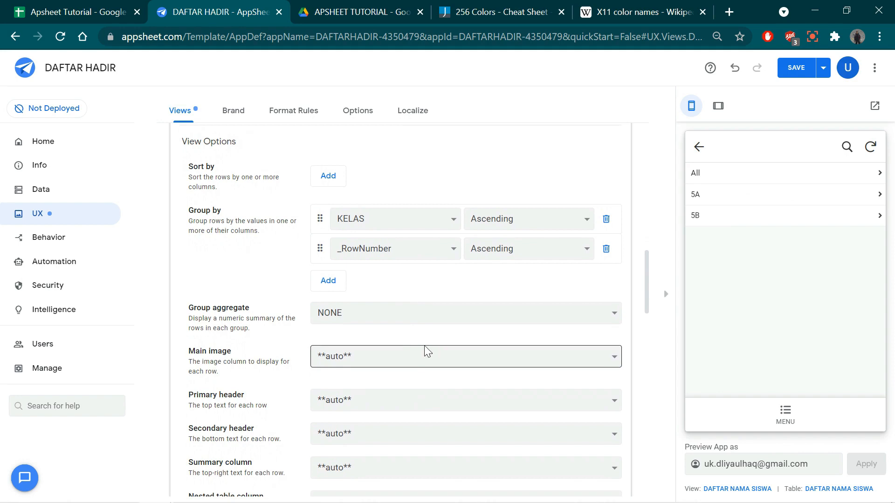
left_click(717, 195)
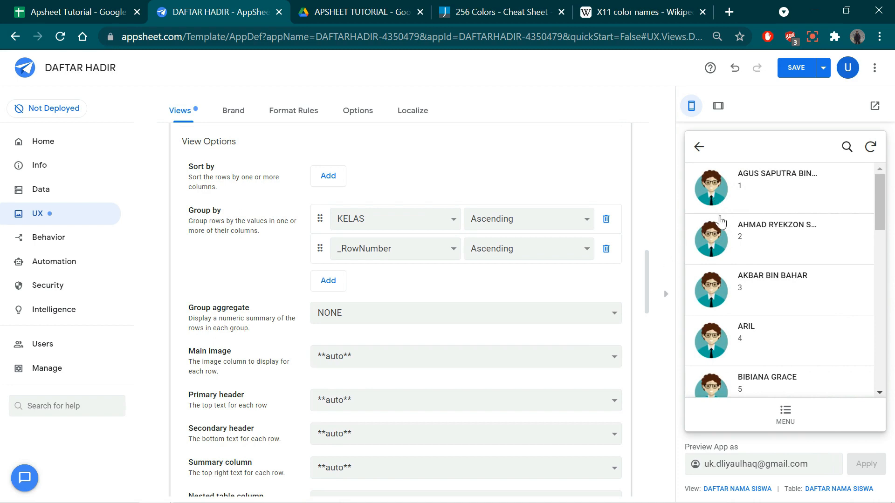
scroll(734, 252, "down", 3)
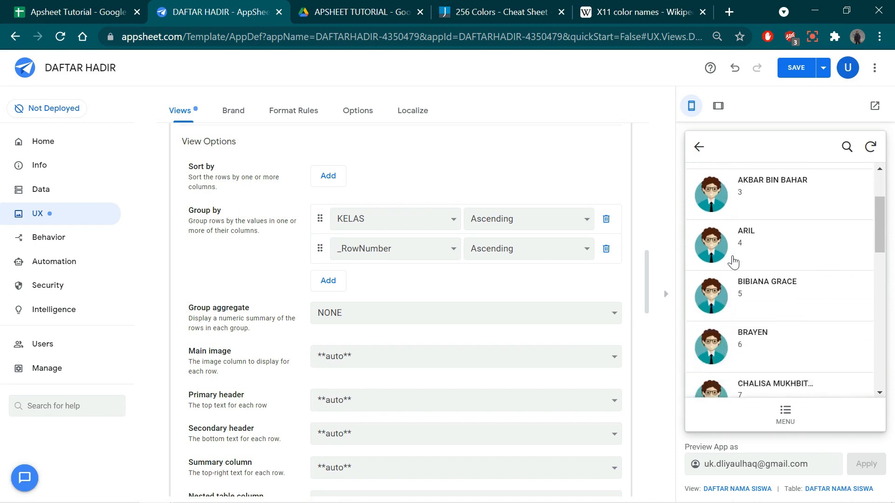
scroll(774, 257, "up", 2)
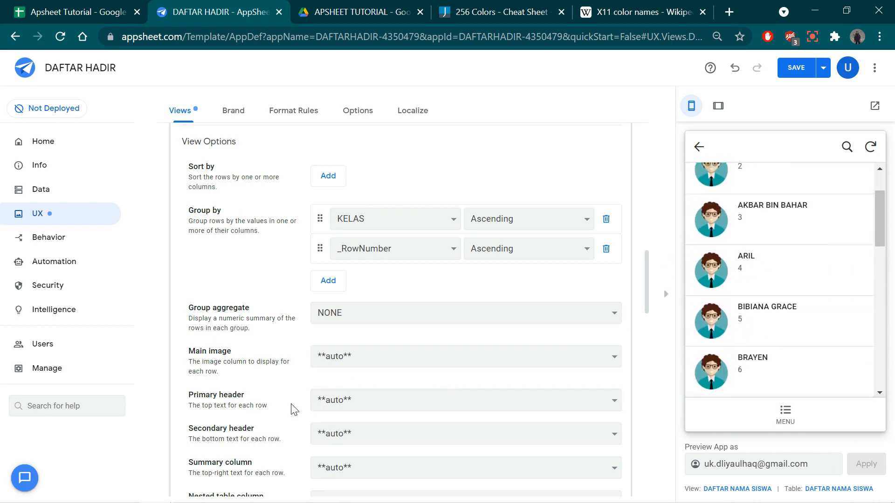
left_click(359, 403)
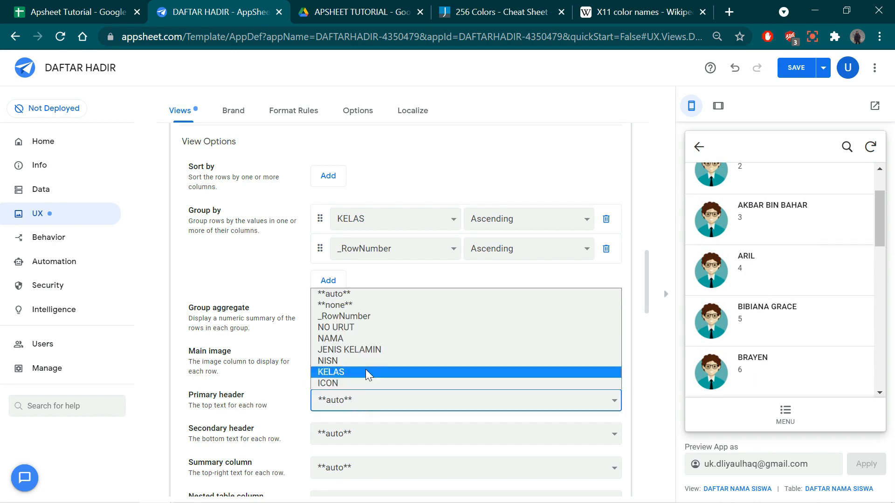
left_click(368, 339)
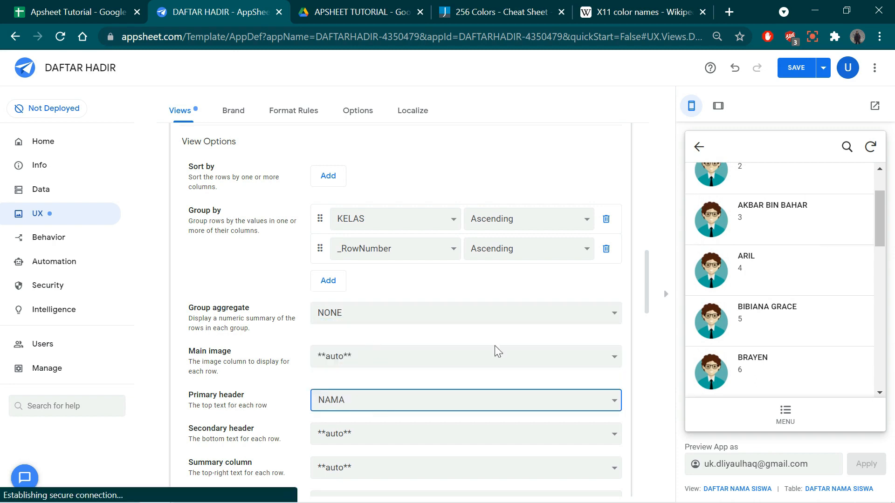
left_click(723, 200)
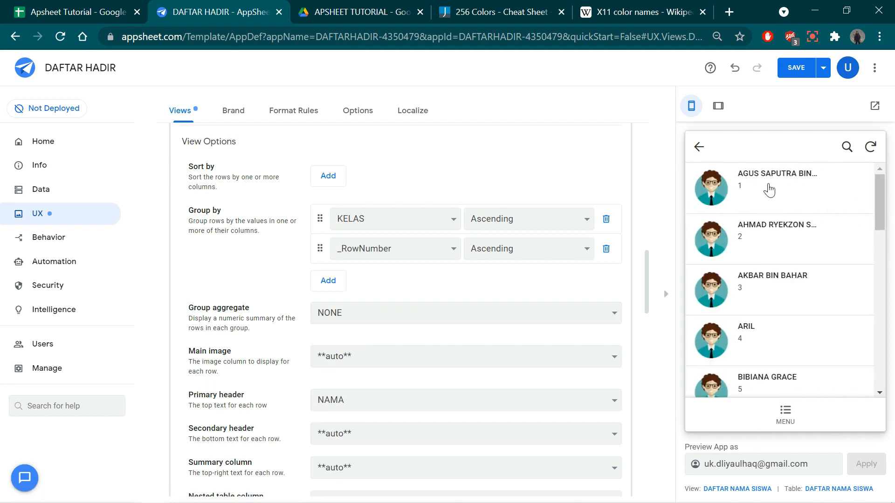
- Set the secondary header of the DAFTAR NAMA SISWA view to JENIS KELAMIN and check the 5A list in the preview
left_click(345, 441)
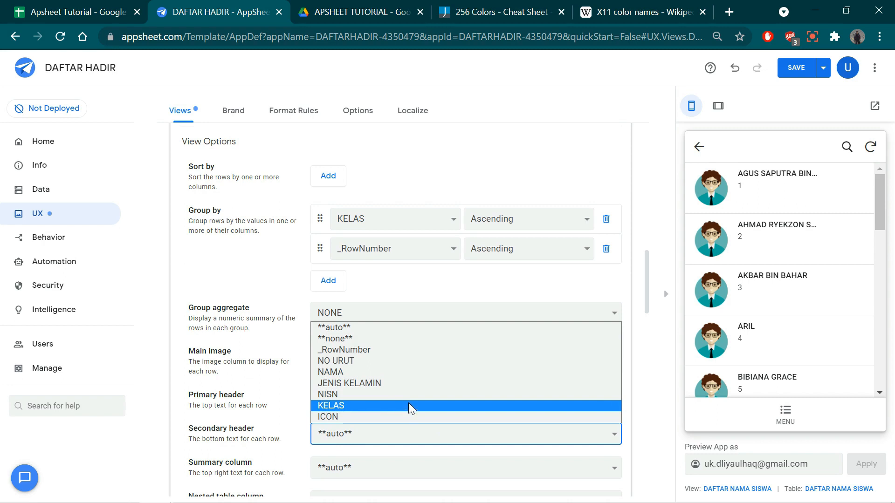
left_click(385, 383)
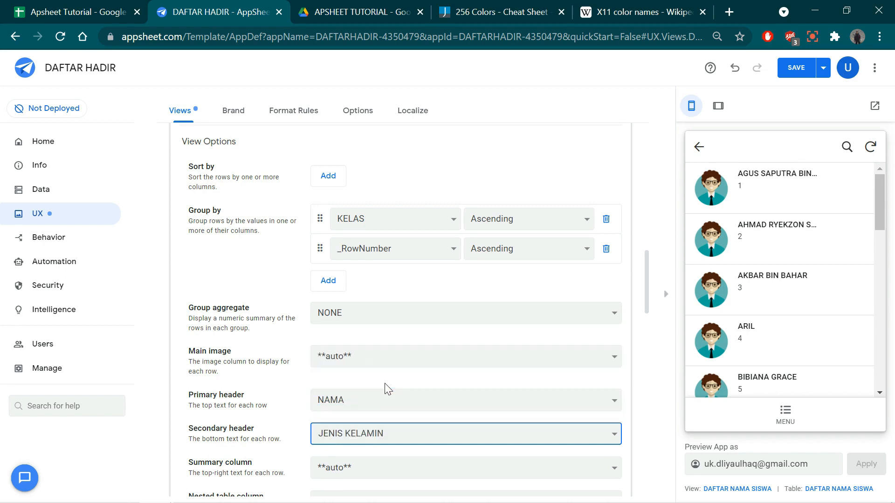
left_click(736, 206)
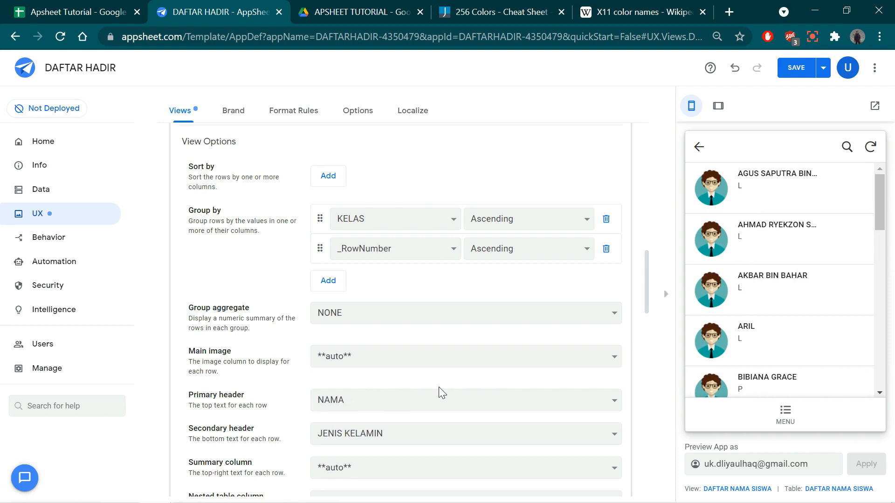
- Try NISN as the secondary header of the DAFTAR NAMA SISWA view and check the 5A list in the preview
left_click(396, 433)
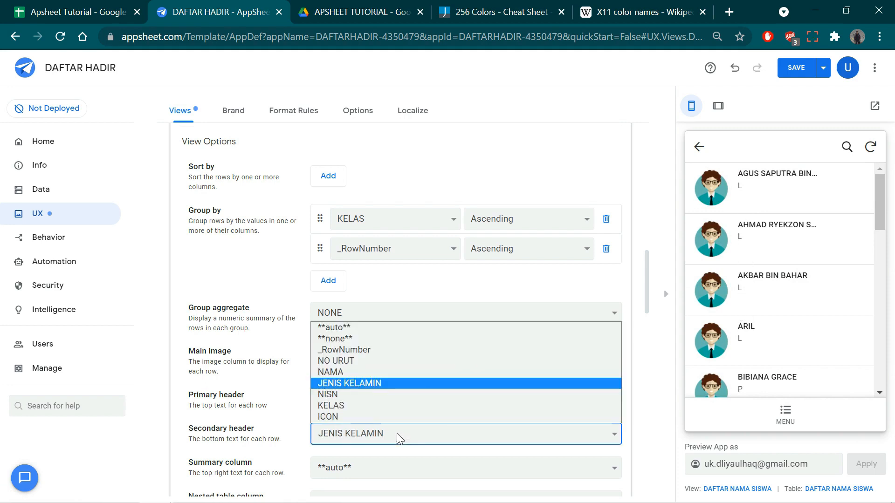
left_click(359, 393)
left_click(766, 198)
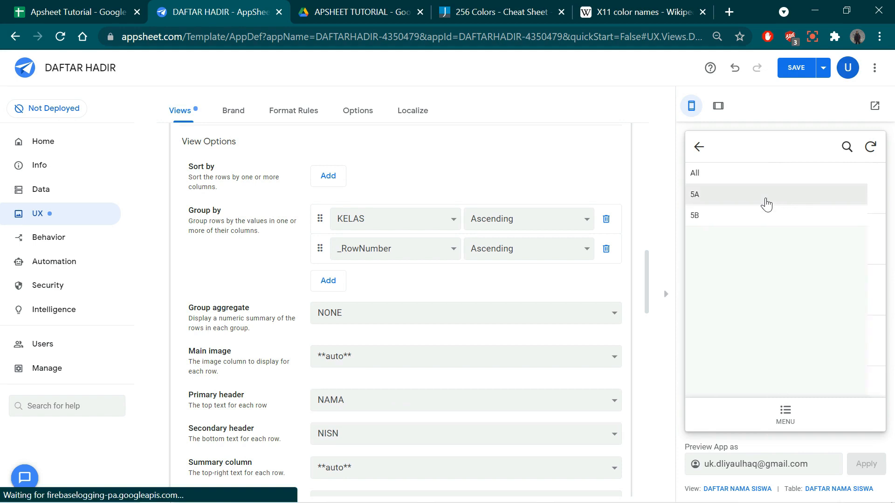
scroll(766, 332, "down", 5)
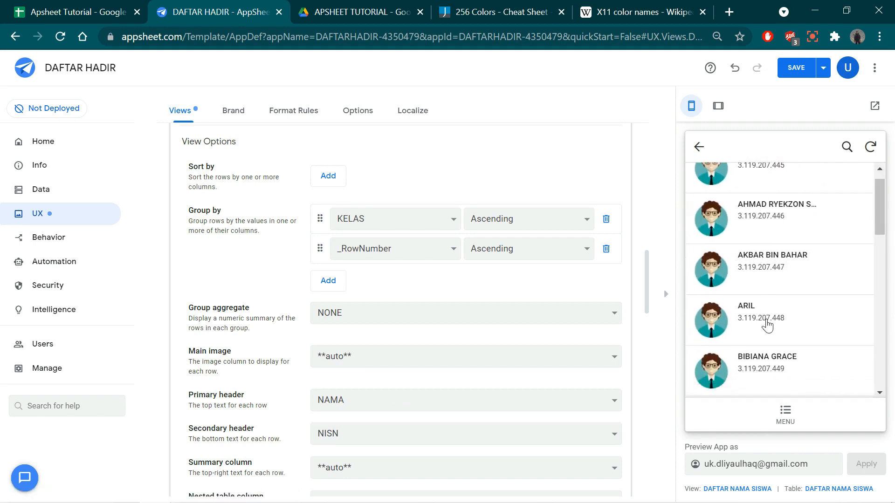
scroll(768, 321, "up", 5)
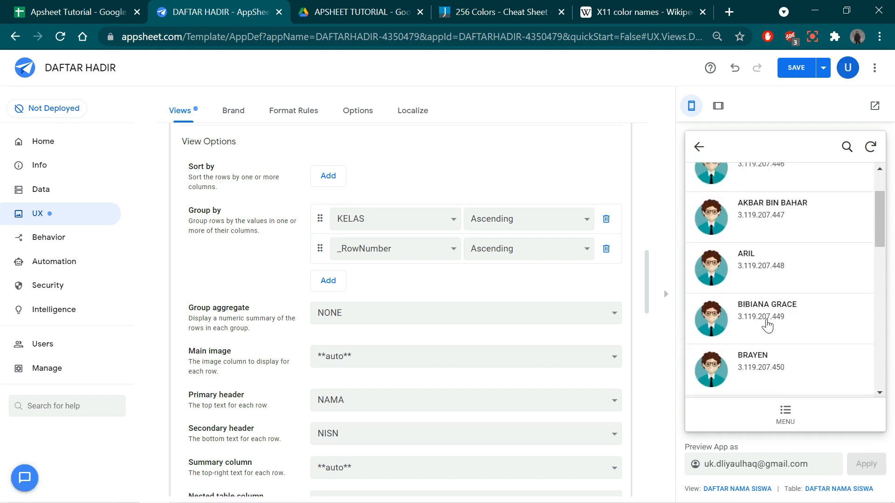
- Set the view's secondary header to KELAS and save the app after checking the 5A list in the preview
left_click(477, 431)
left_click(478, 431)
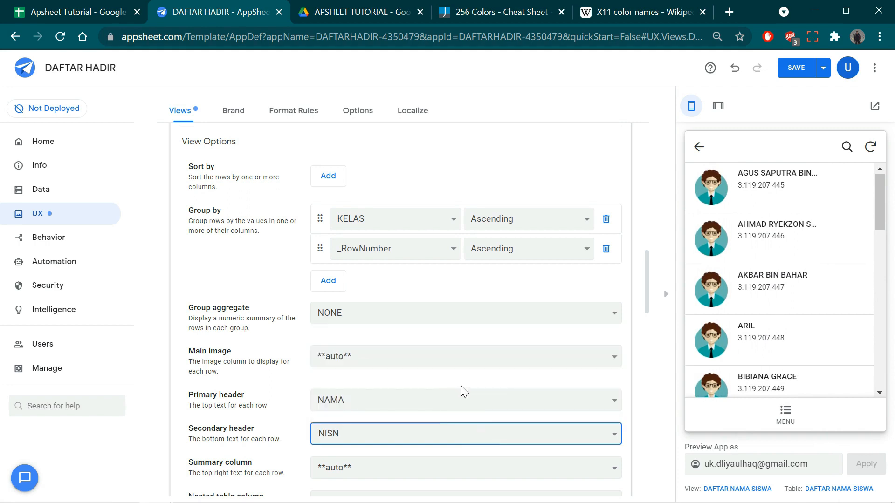
left_click(471, 439)
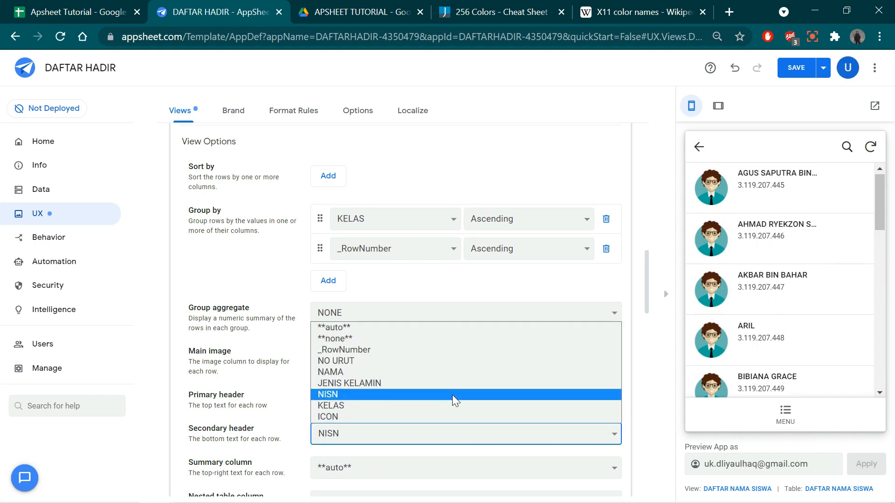
left_click(390, 406)
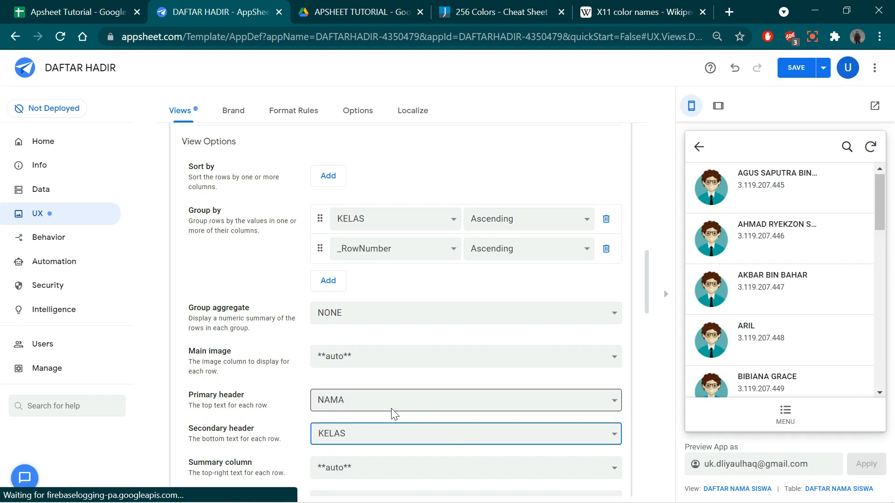
left_click(743, 195)
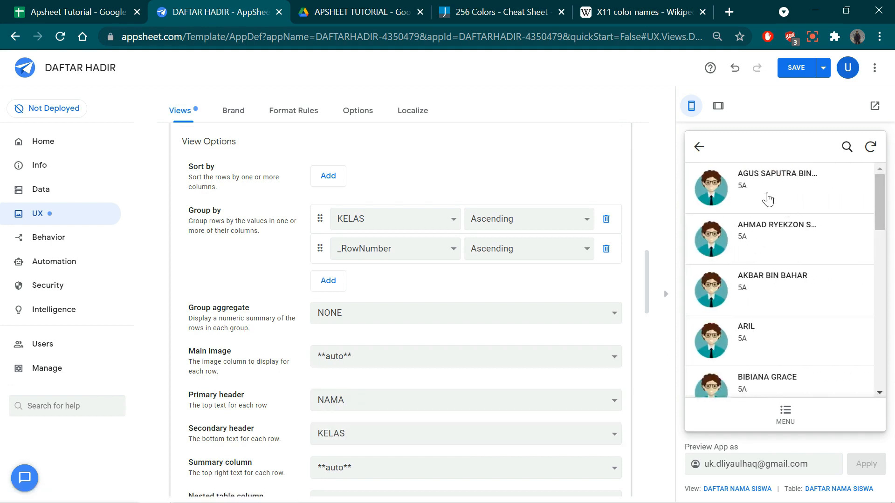
scroll(750, 328, "down", 3)
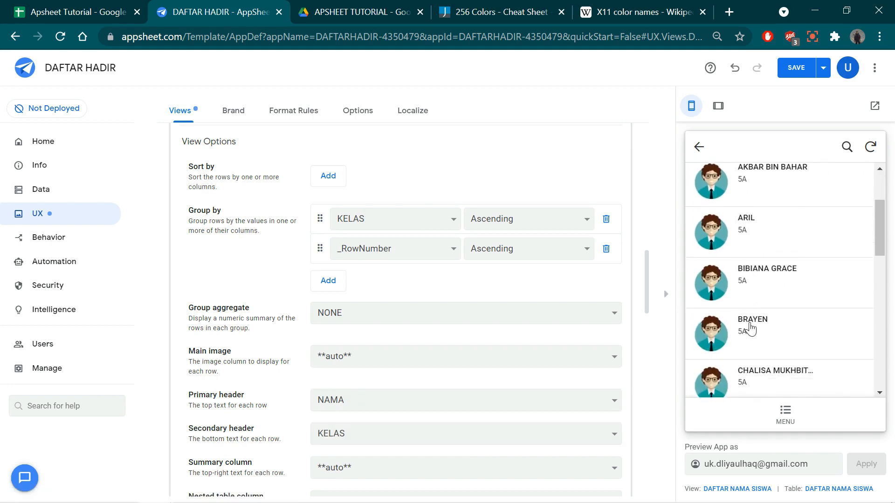
scroll(755, 325, "up", 3)
left_click(798, 69)
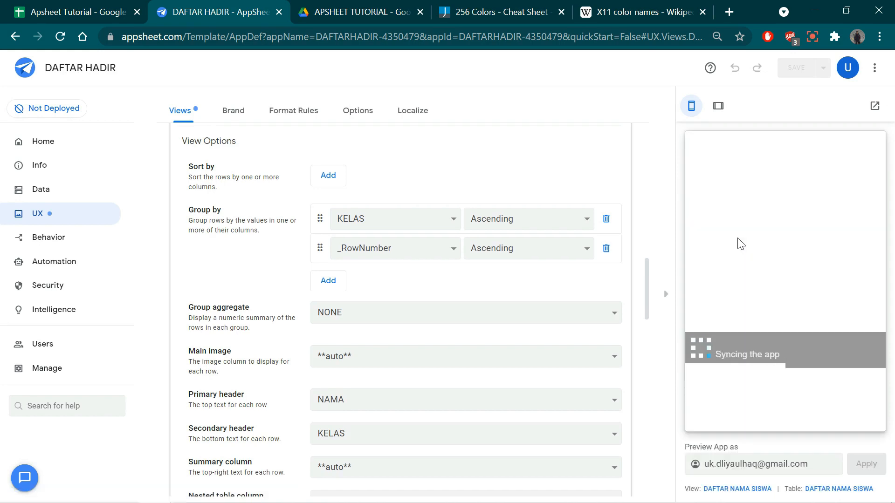
- In the app preview, go from MENU through DAFTAR HADIR SISWA to the class groups of DAFTAR NAMA SISWA
scroll(751, 205, "down", 1)
scroll(753, 205, "down", 1)
scroll(754, 200, "up", 3)
left_click(791, 410)
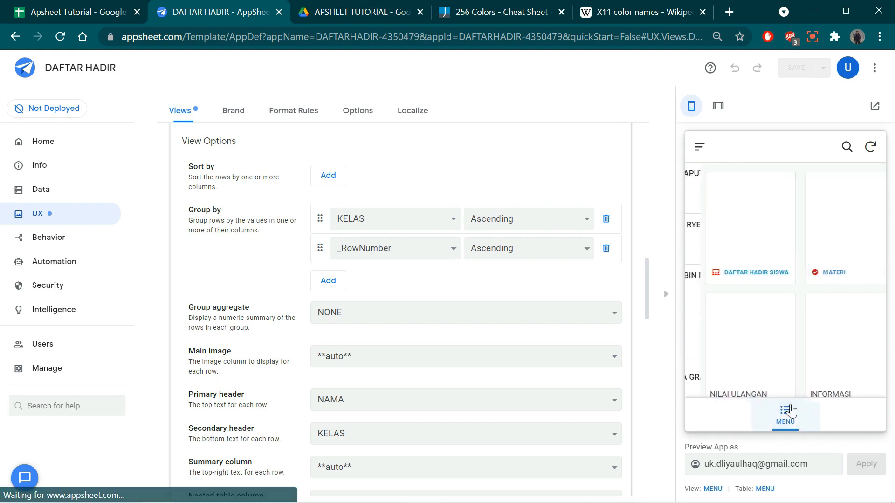
left_click(757, 261)
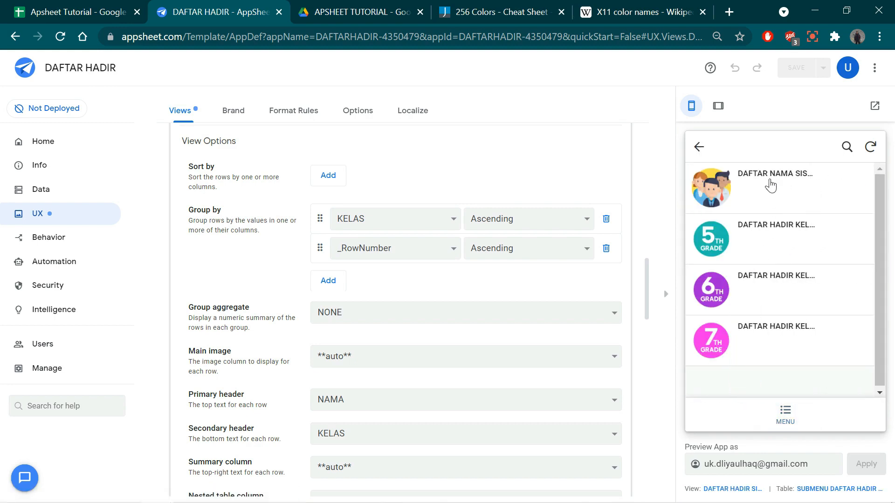
left_click(761, 199)
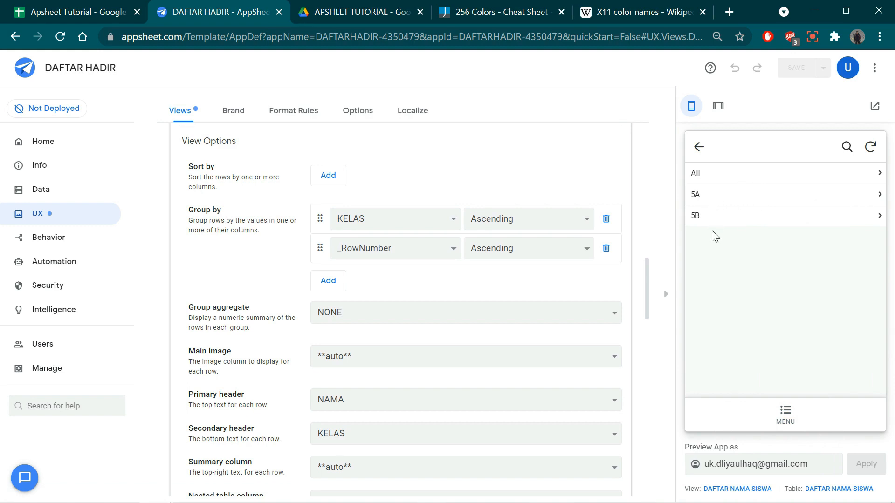
- Examine the student rows under the 5A, 5B and All groups in the preview and return to the group list
left_click(707, 196)
scroll(758, 266, "down", 5)
scroll(758, 265, "down", 10)
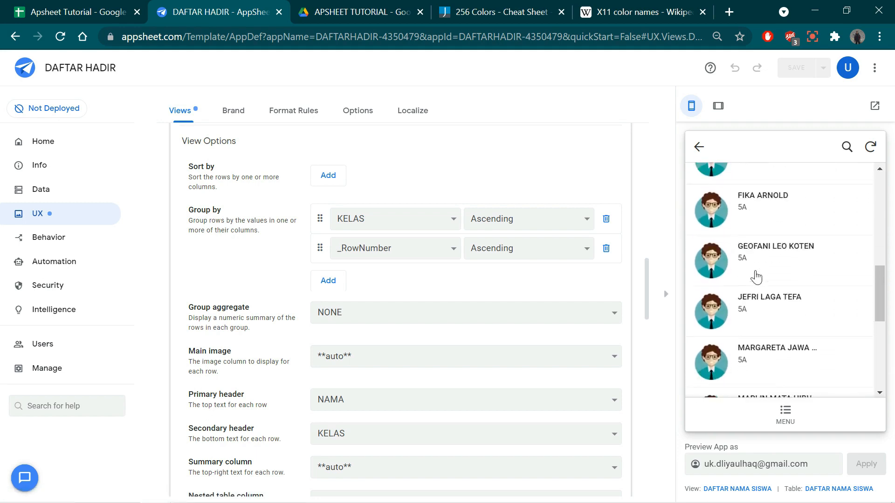
left_click(698, 148)
left_click(712, 216)
scroll(736, 243, "down", 5)
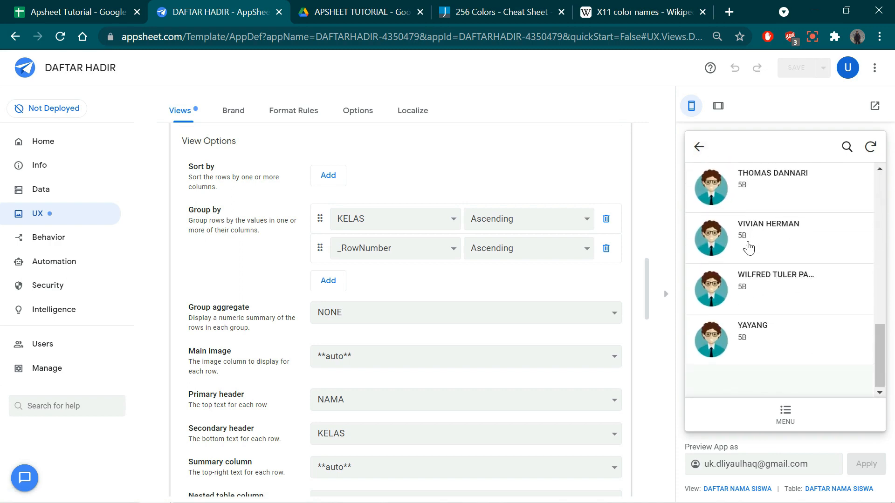
scroll(745, 233, "up", 5)
left_click(698, 148)
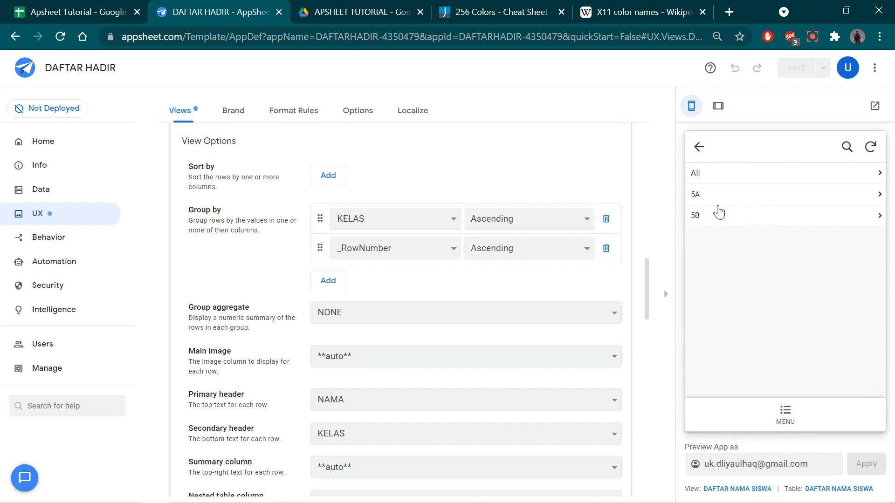
left_click(701, 177)
scroll(753, 233, "down", 10)
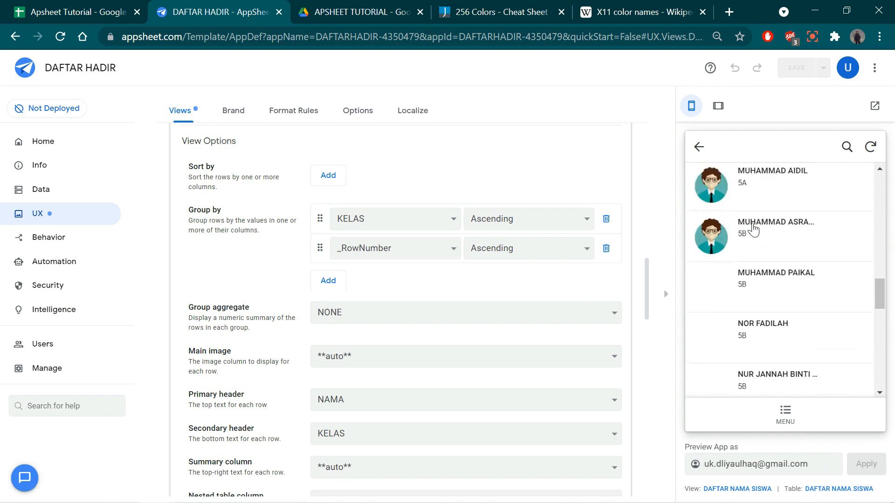
scroll(756, 250, "up", 10)
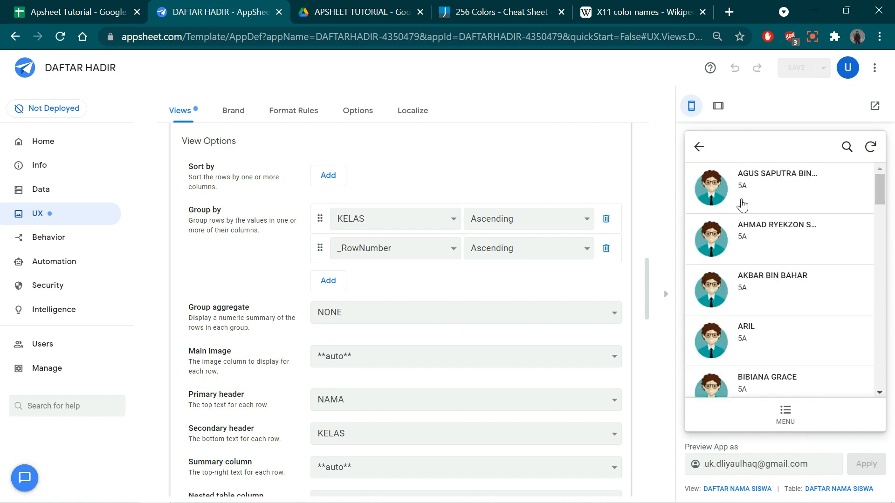
left_click(699, 147)
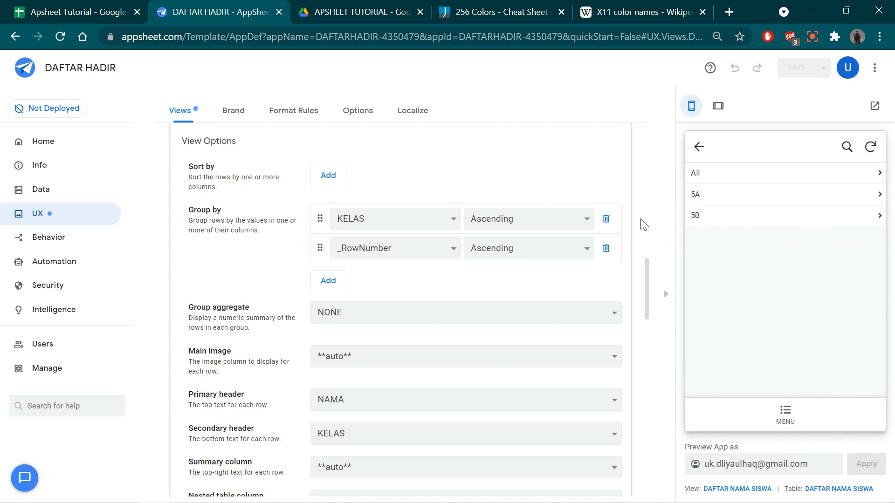
- Try NISN as the view's summary column and open the 5A list in the preview to check it
scroll(379, 351, "down", 4)
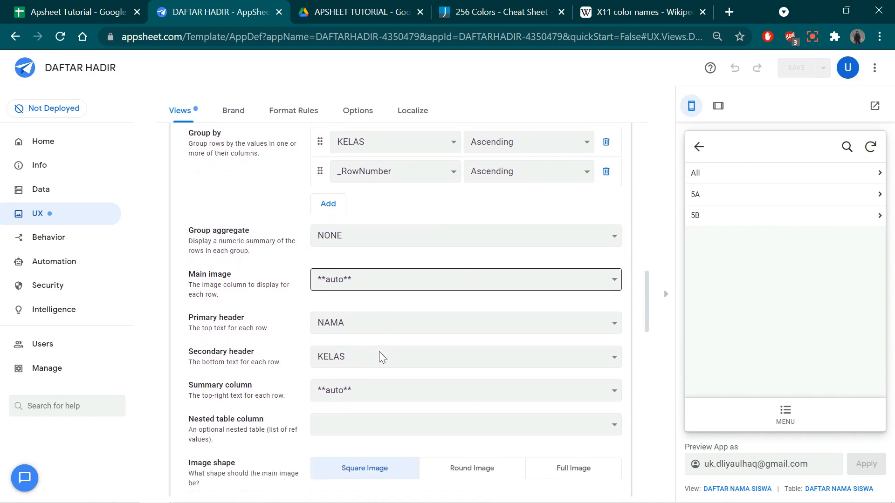
left_click(403, 261)
left_click(405, 272)
left_click(709, 200)
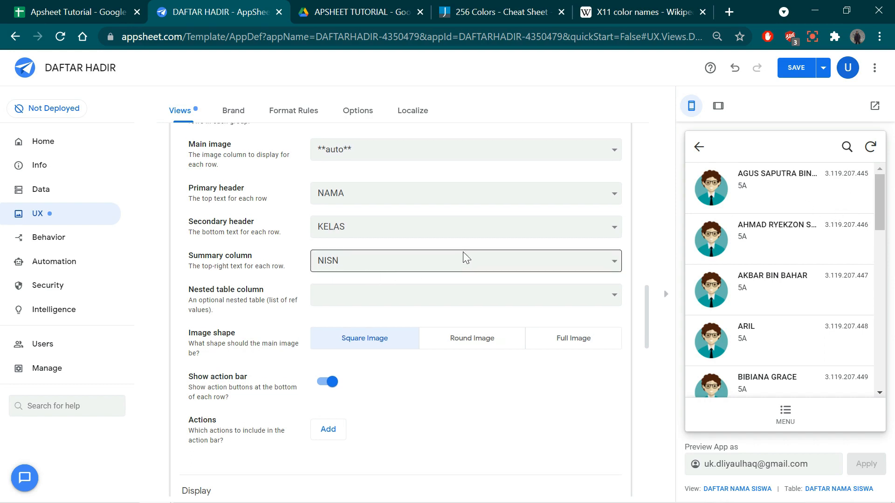
- Set the group aggregate of the DAFTAR NAMA SISWA view to COUNT and check the class groups in the preview
scroll(463, 256, "up", 4)
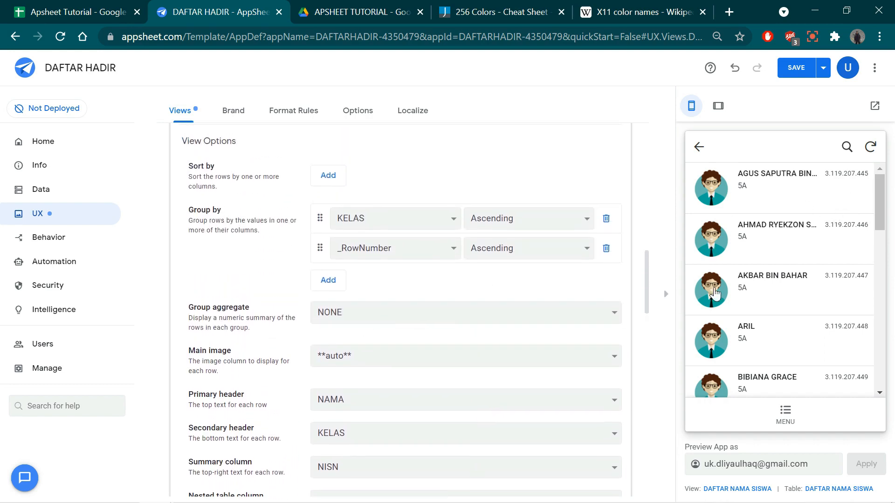
left_click(699, 147)
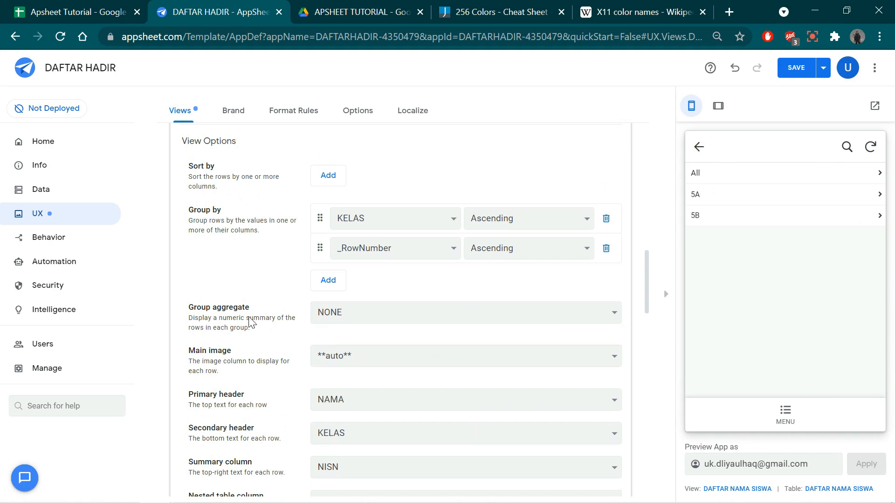
left_click(352, 312)
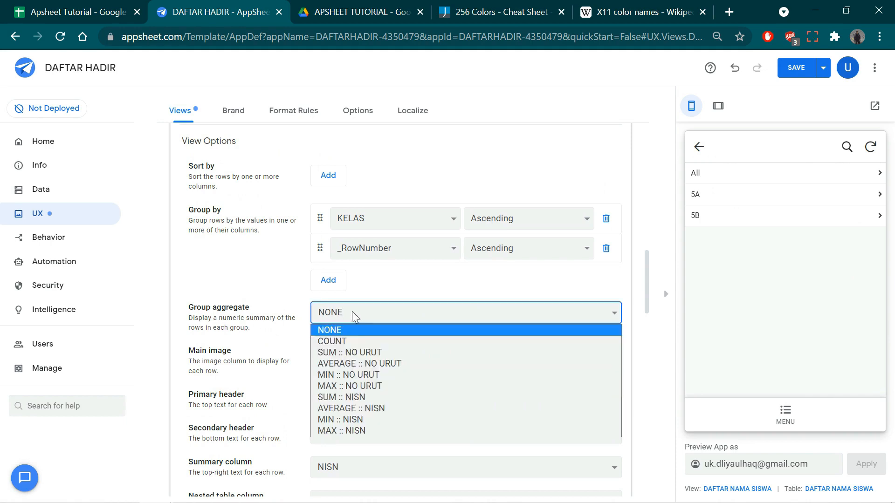
left_click(349, 338)
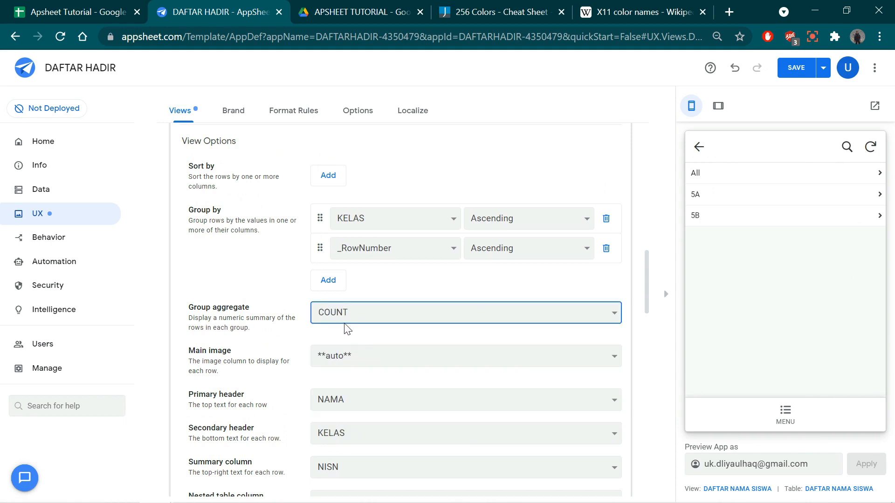
left_click(718, 200)
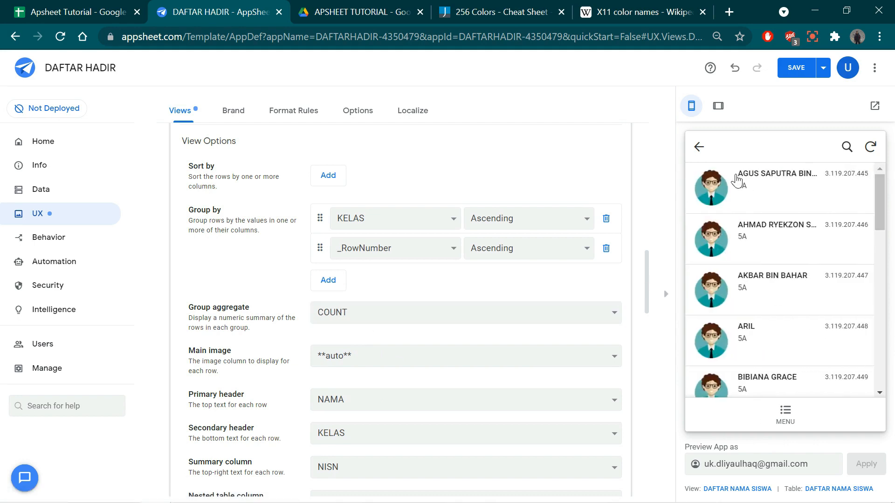
left_click(705, 153)
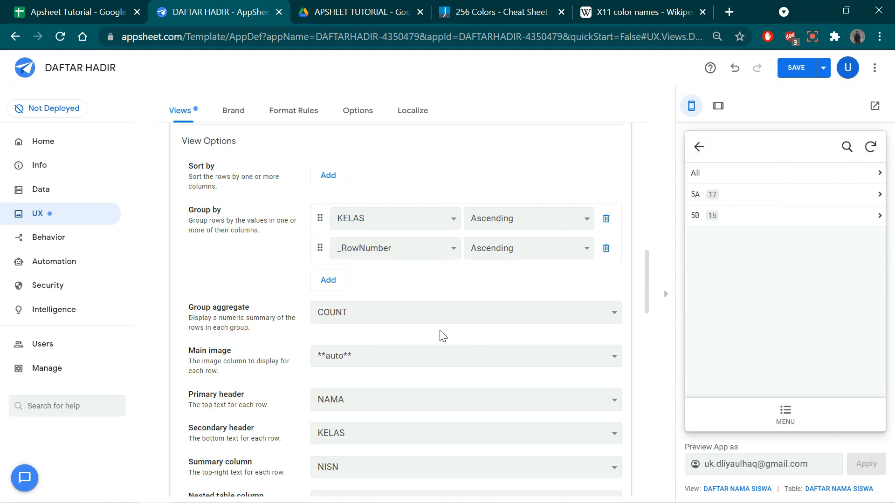
- Set the view's summary column to JENIS KELAMIN and look through the whole 5A list in the preview
scroll(440, 336, "down", 1)
scroll(441, 335, "down", 5)
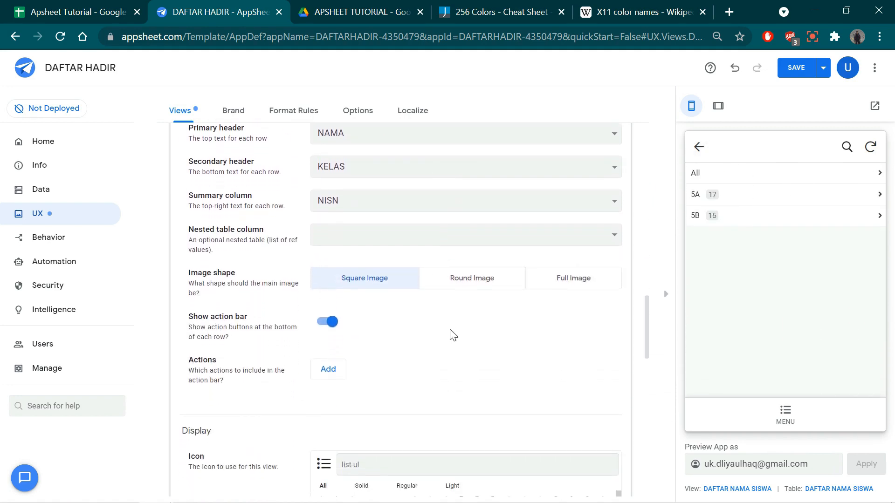
scroll(315, 249, "up", 1)
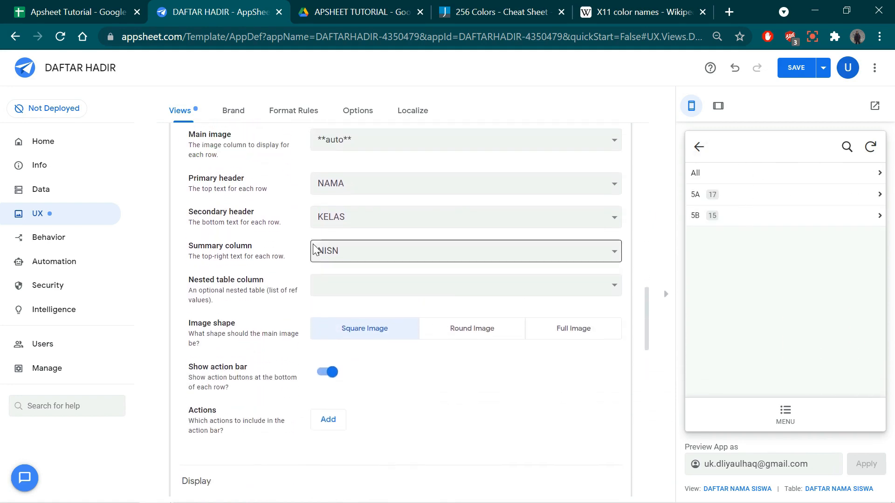
left_click(338, 255)
left_click(340, 329)
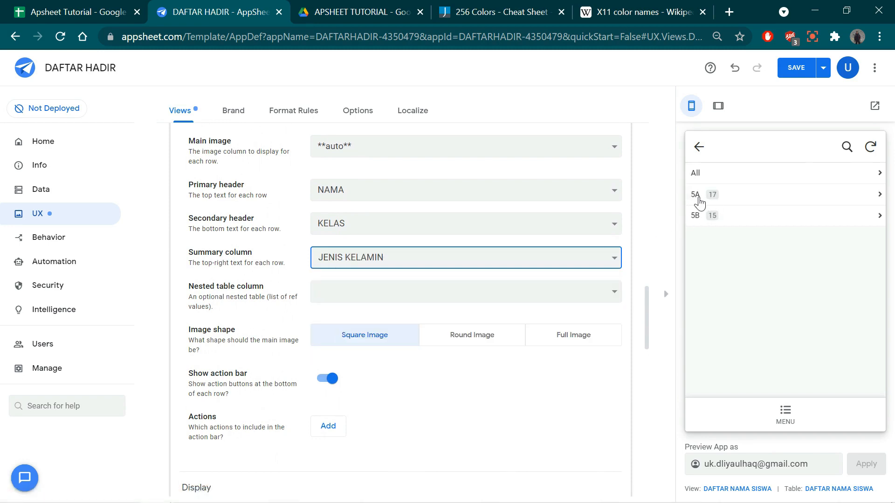
left_click(719, 199)
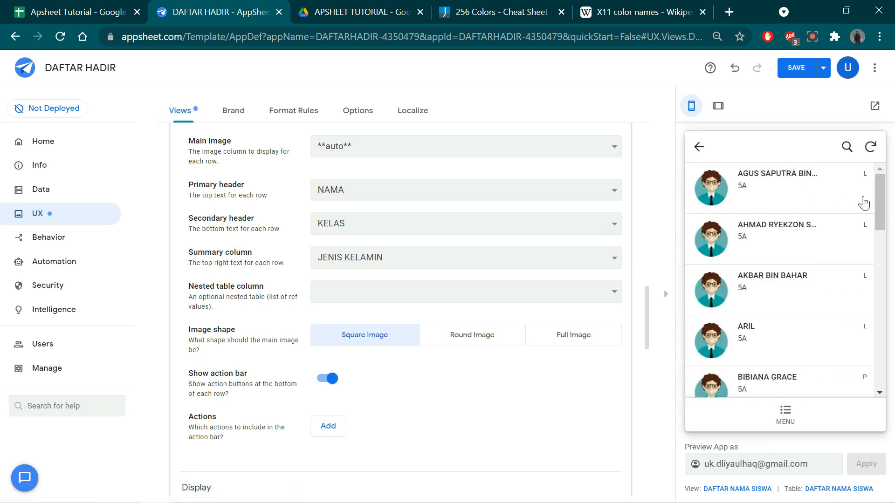
scroll(855, 215, "down", 5)
scroll(854, 225, "down", 1)
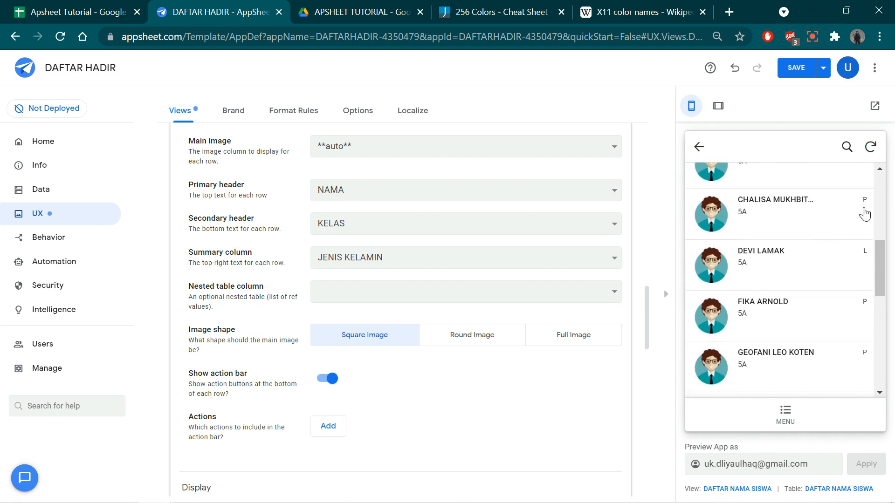
scroll(849, 300, "down", 8)
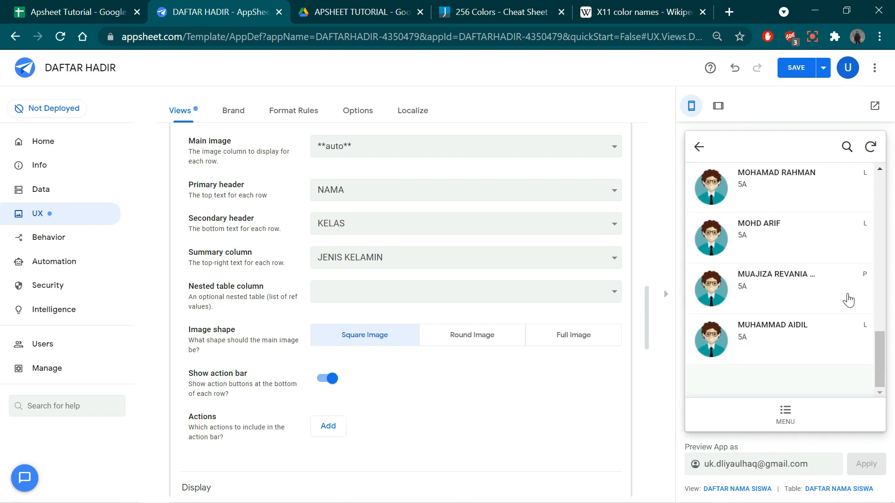
scroll(849, 300, "up", 14)
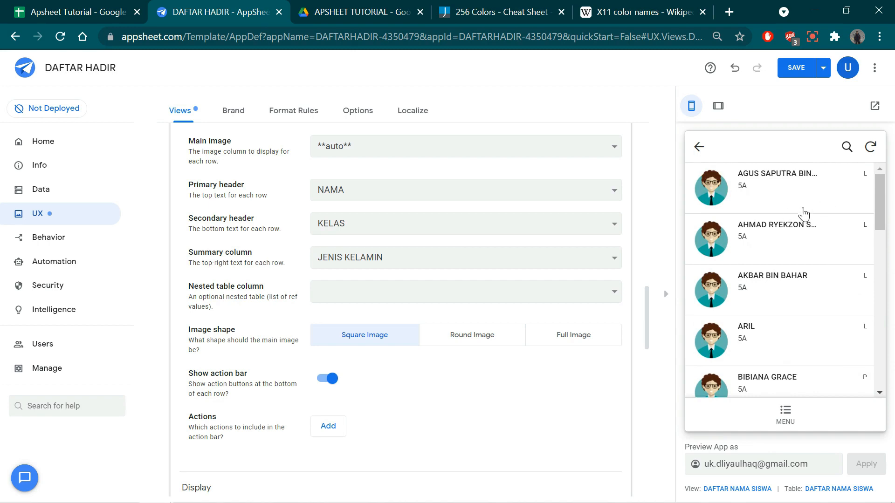
- Save the app and open the DAFTAR HADIR SISWA submenu from MENU in the preview
left_click(795, 68)
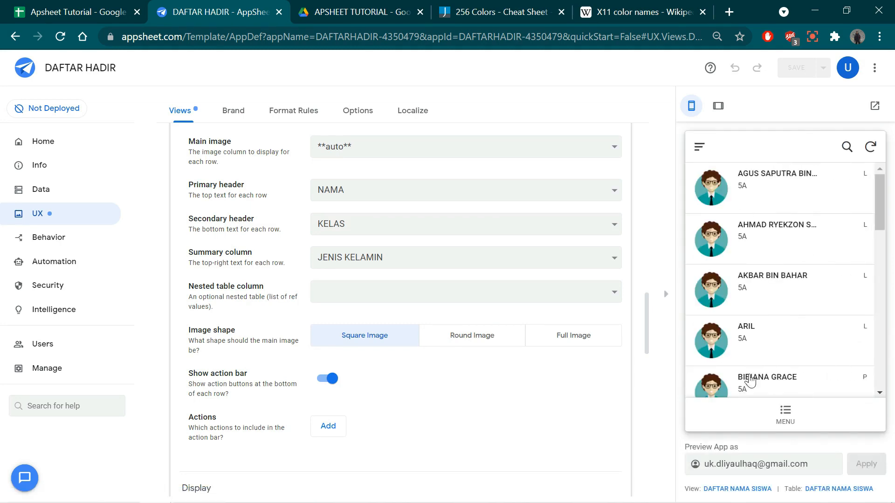
left_click(779, 414)
left_click(755, 255)
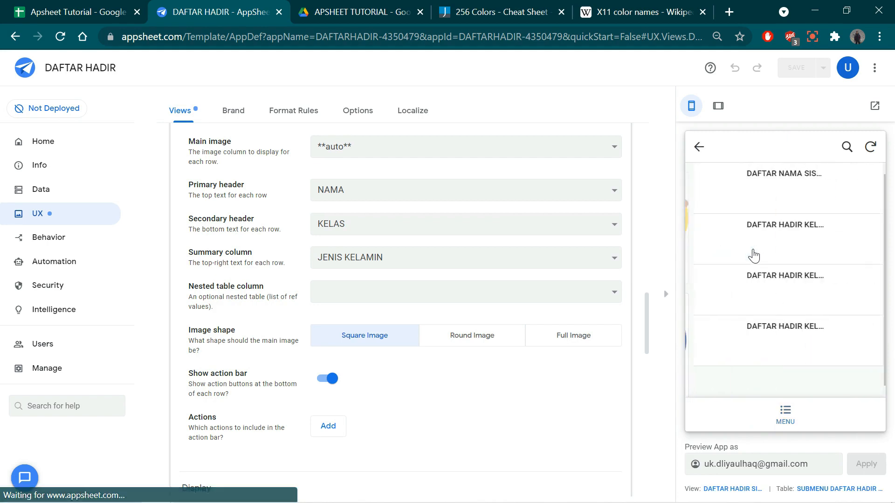
- Open DAFTAR NAMA SISWA in the preview to check its class groups and look back over the view's settings
left_click(759, 204)
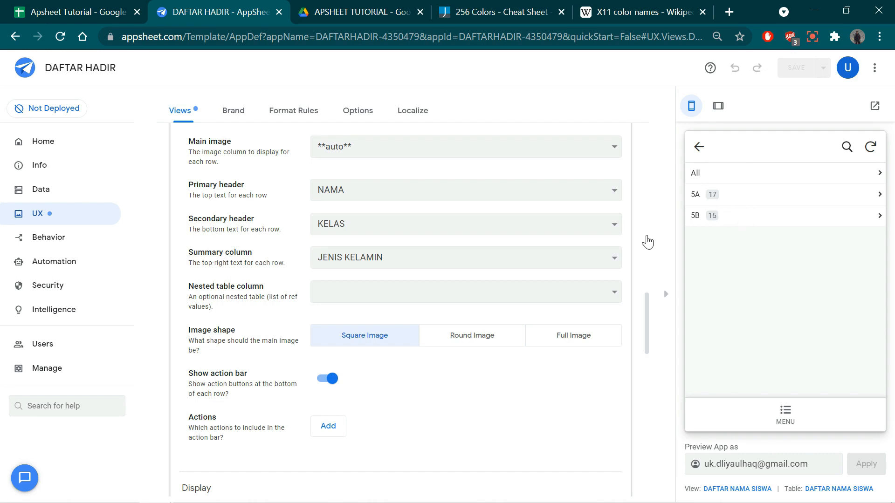
scroll(471, 317, "up", 8)
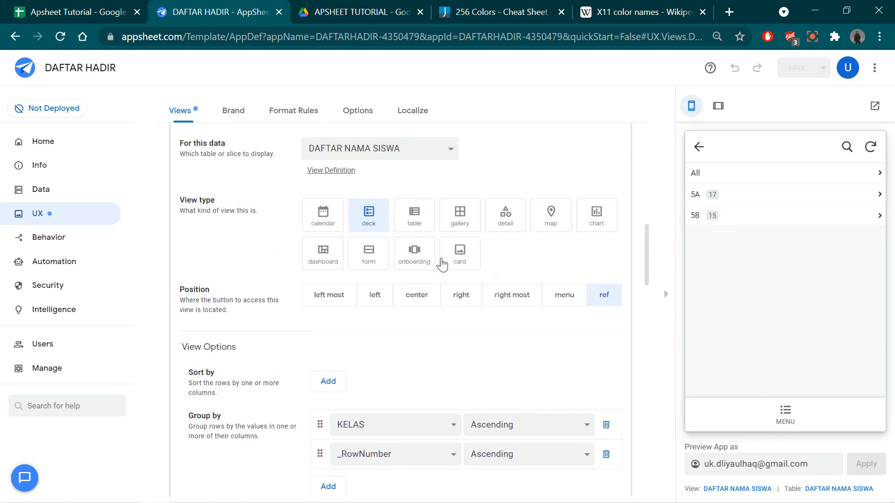
scroll(443, 188, "up", 5)
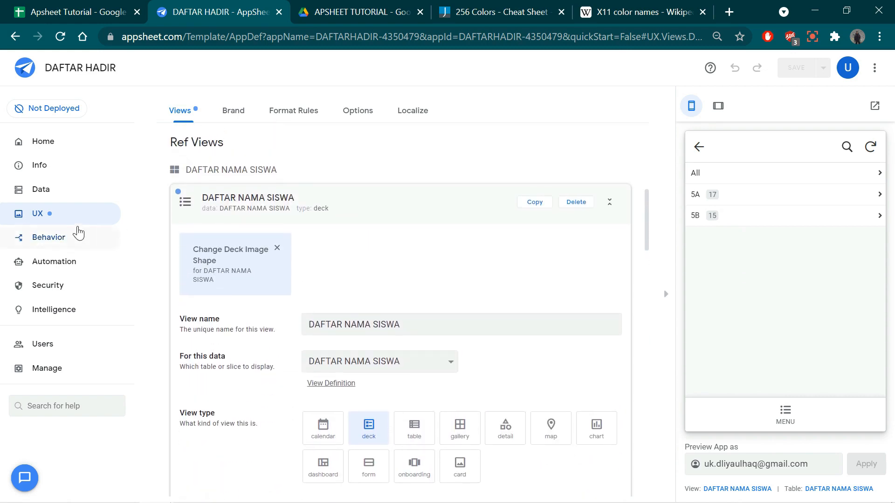
- Add a format rule named DAFTAR SISWA that applies to the DAFTAR NAMA SISWA table
left_click(293, 113)
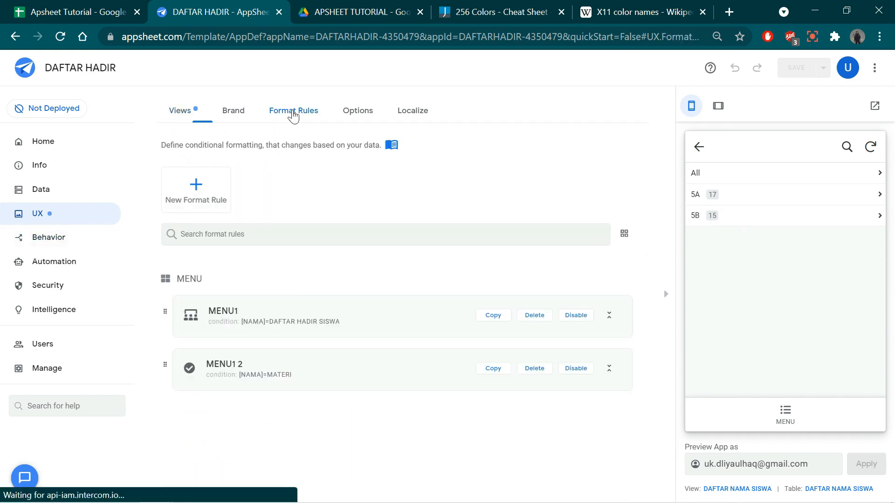
left_click(196, 191)
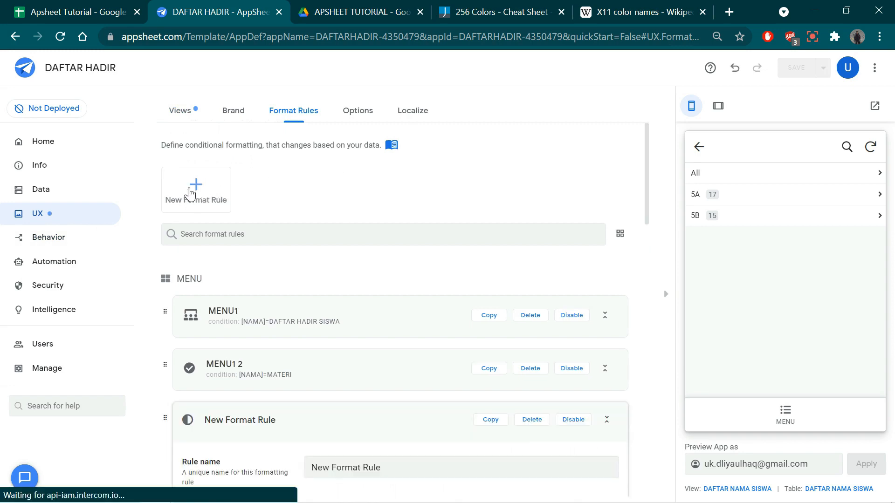
left_click_drag(393, 189, 312, 194)
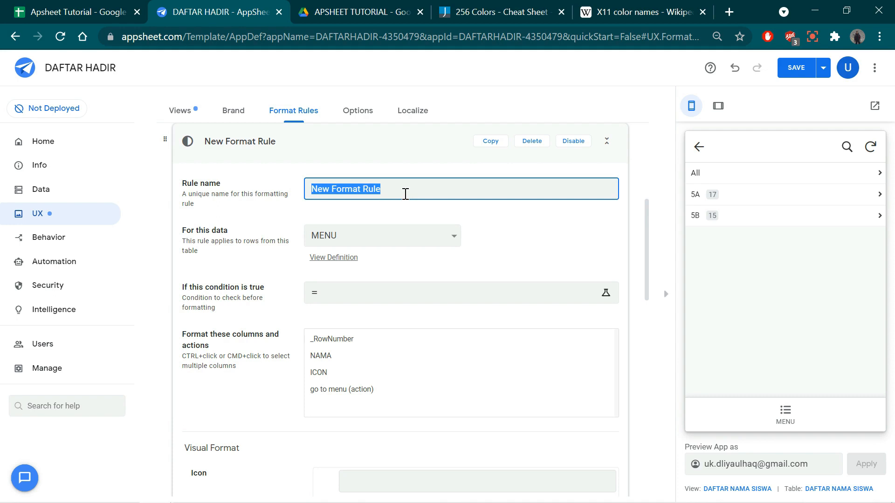
type("DAFTAR SISWA")
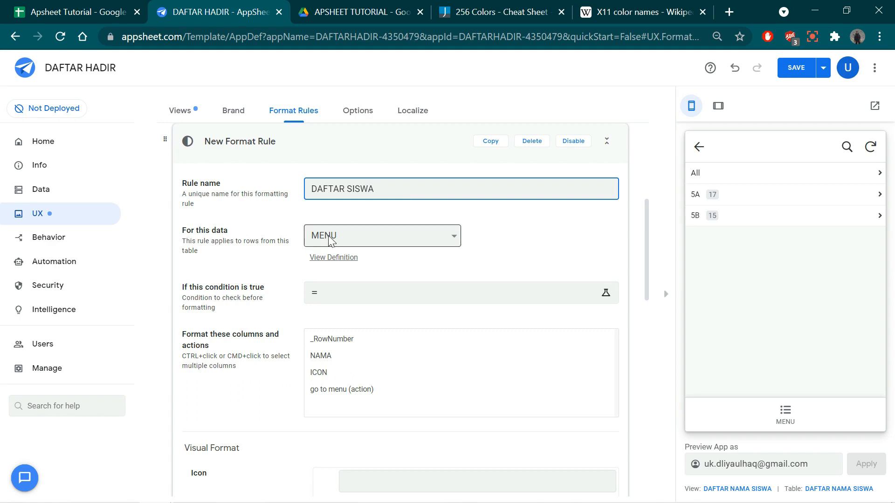
left_click(379, 237)
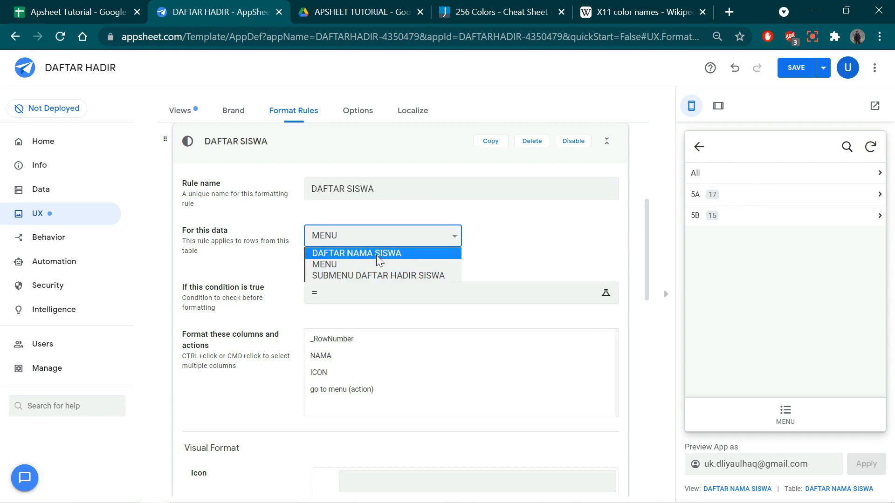
left_click(376, 256)
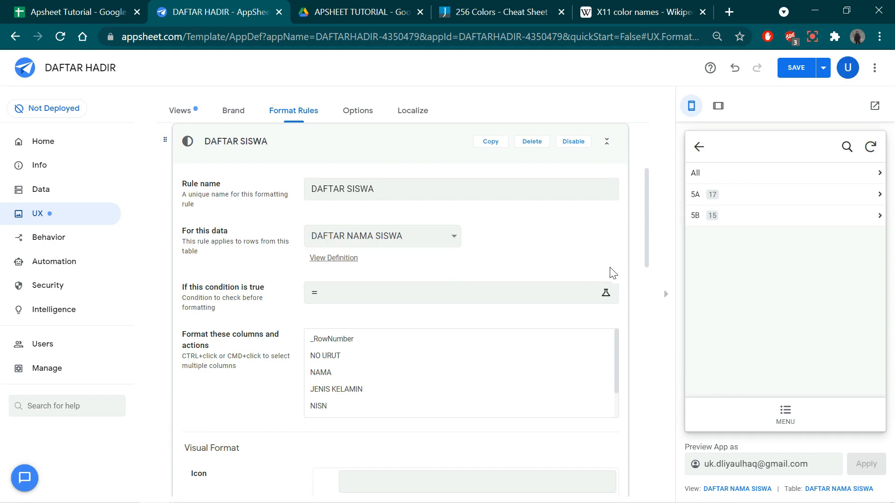
- Go from MENU through DAFTAR HADIR SISWA to DAFTAR NAMA SISWA in the preview to check the class groups
left_click(785, 412)
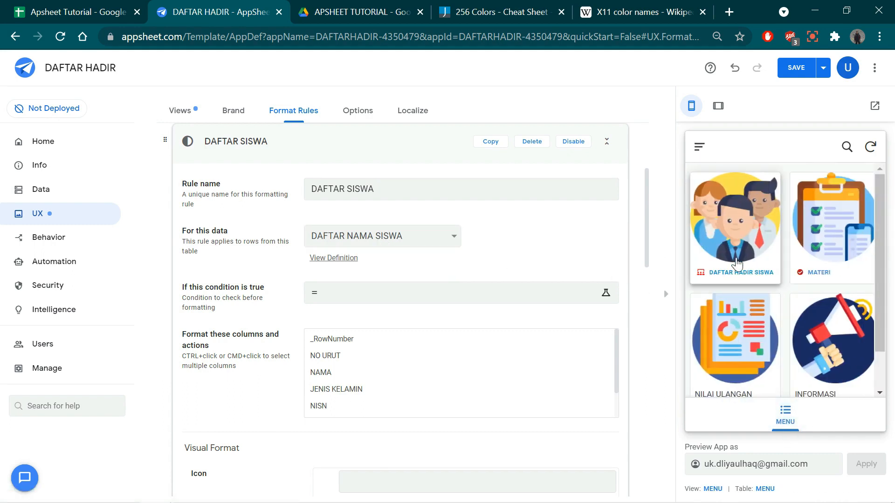
left_click(736, 264)
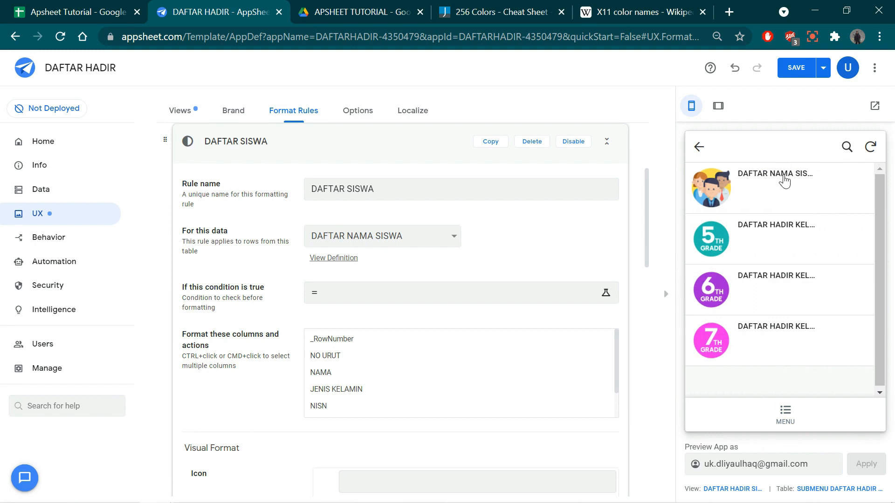
left_click(770, 183)
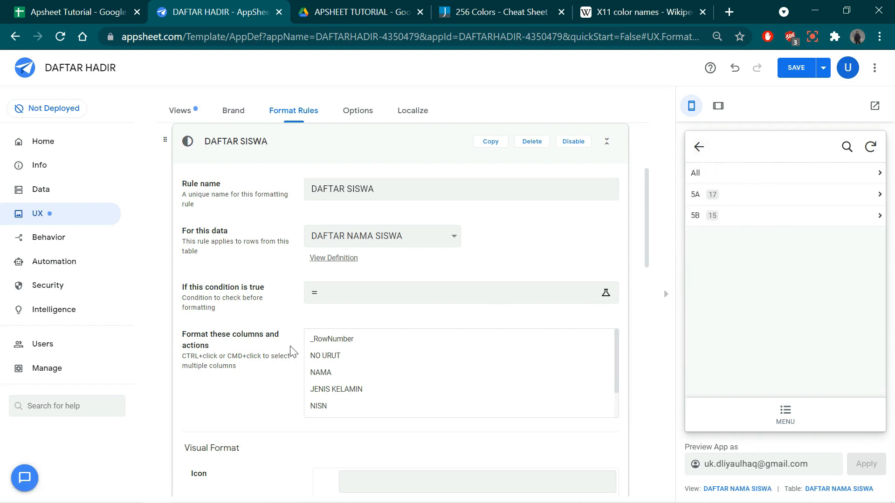
- Set the condition of the NAMA SISWA format rule to [KELAS]=5B
left_click(360, 298)
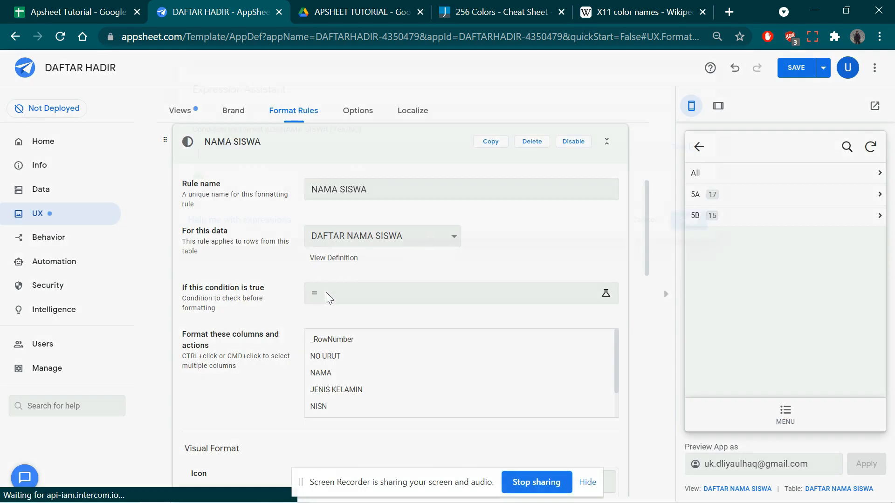
left_click(327, 294)
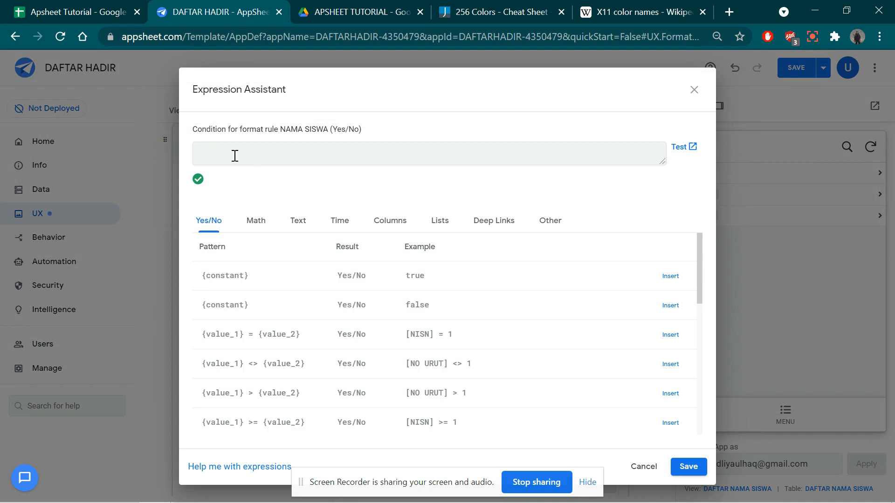
type("[KELAS]=5B")
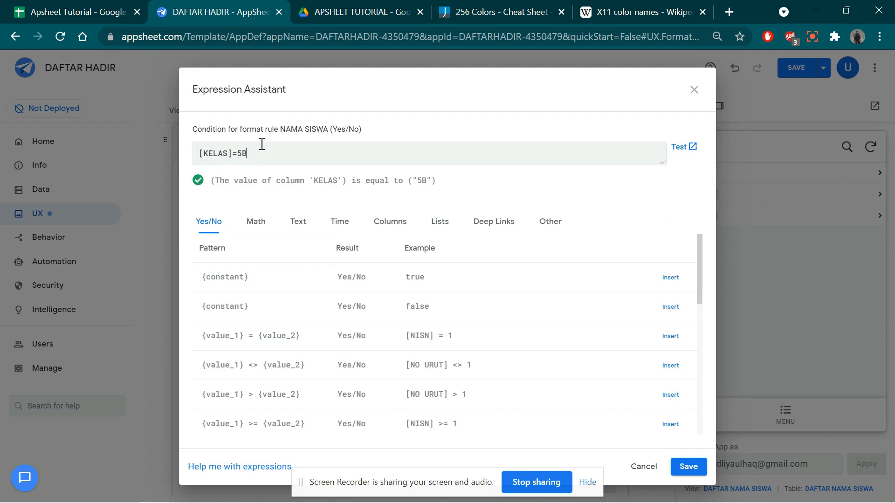
left_click(587, 482)
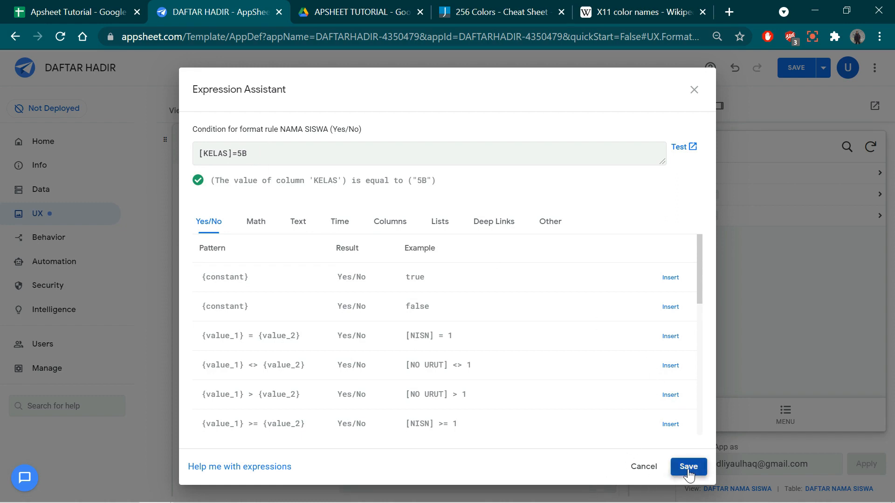
left_click(688, 466)
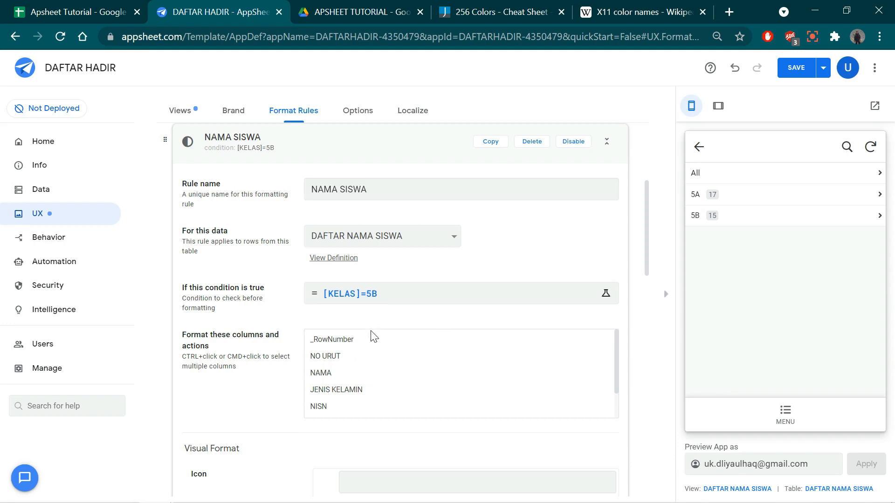
- Apply the NAMA SISWA rule to the KELAS column with the check-circle icon and the themeMainColor highlight
scroll(365, 299, "down", 2)
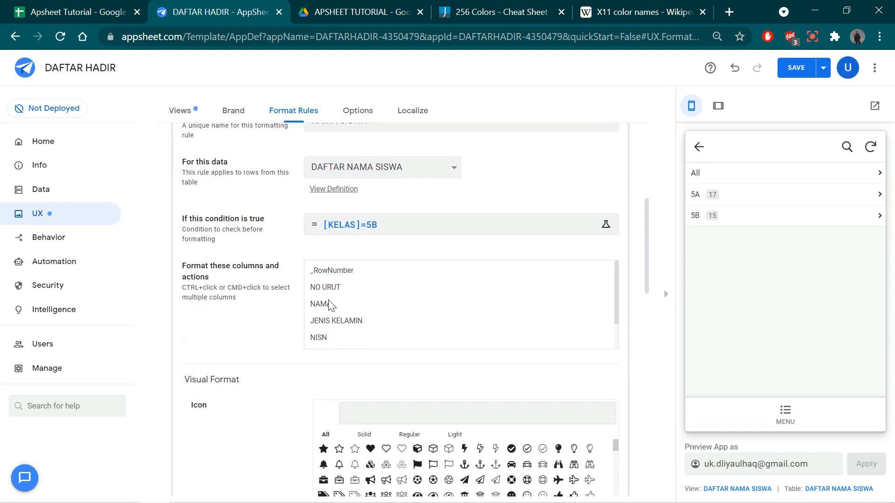
scroll(328, 334, "down", 2)
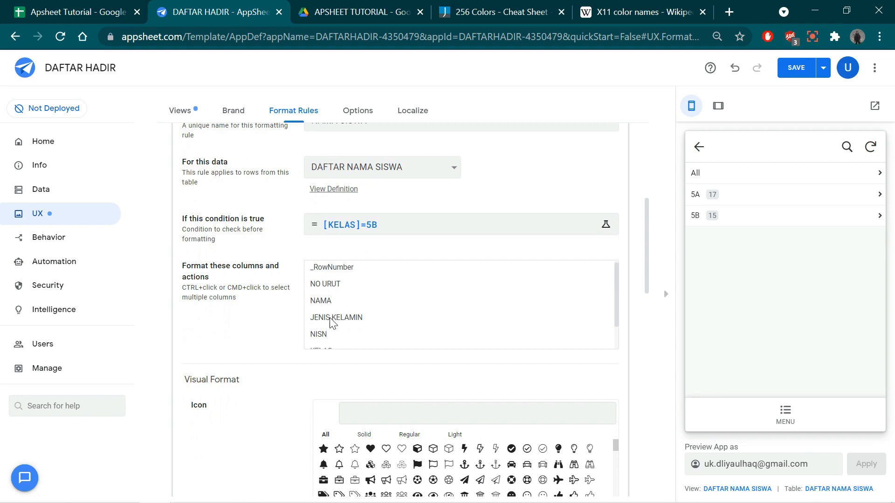
left_click(331, 319)
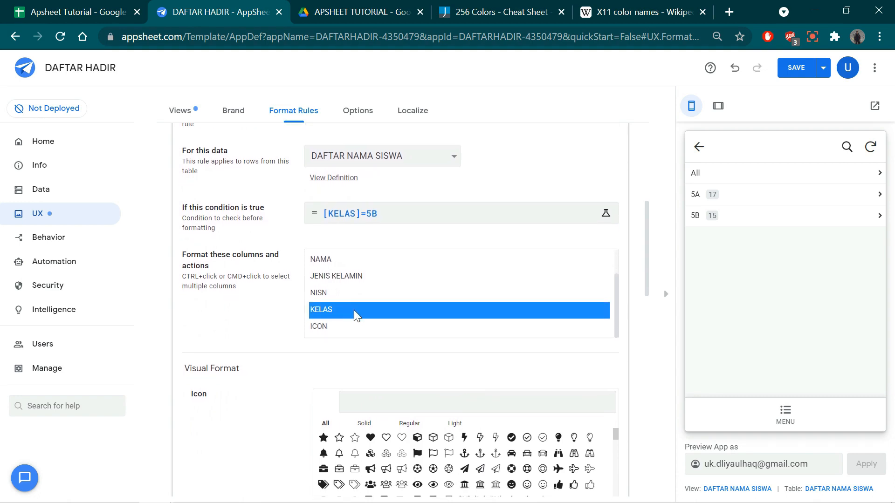
scroll(396, 376, "down", 3)
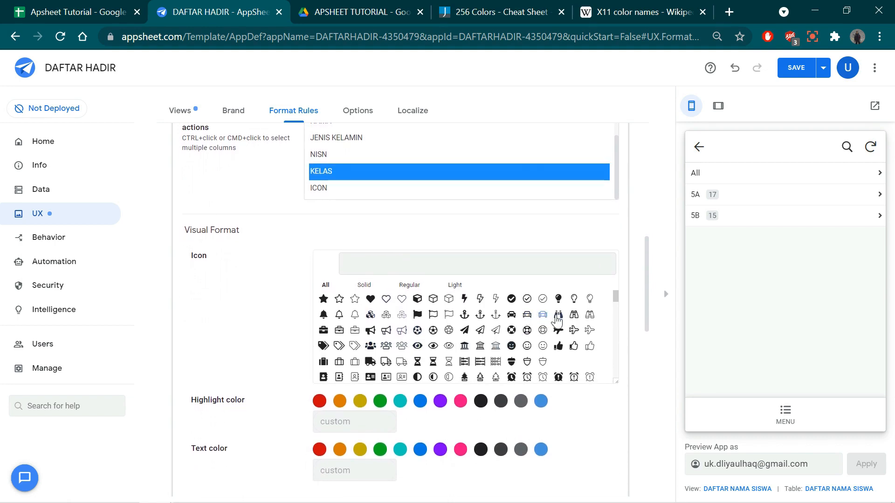
left_click(512, 298)
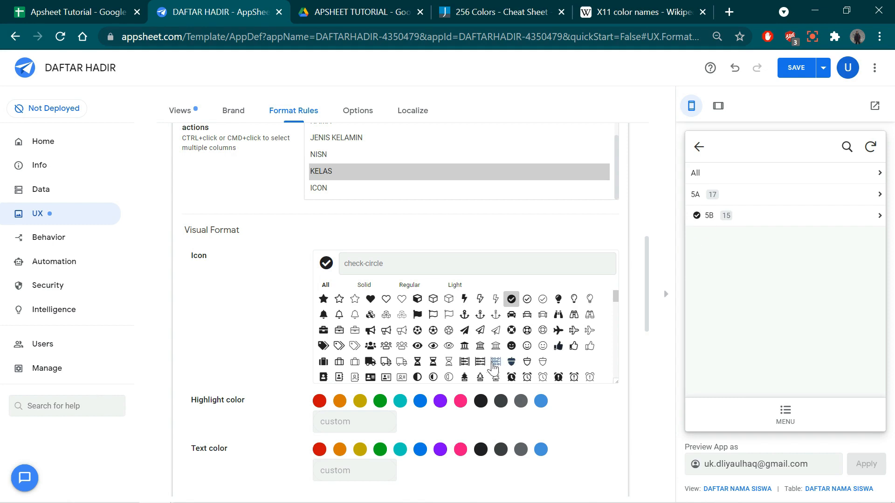
left_click(541, 402)
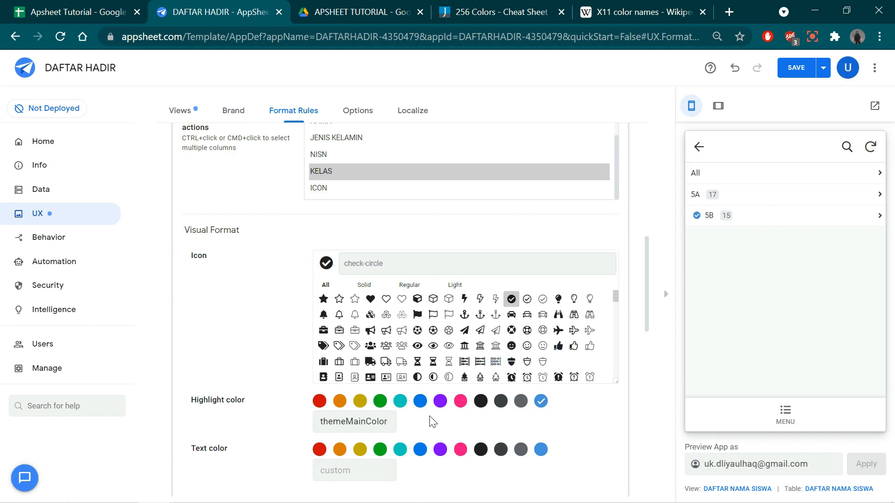
- Format the NAMA SISWA rule's text in red and bold
scroll(433, 422, "down", 2)
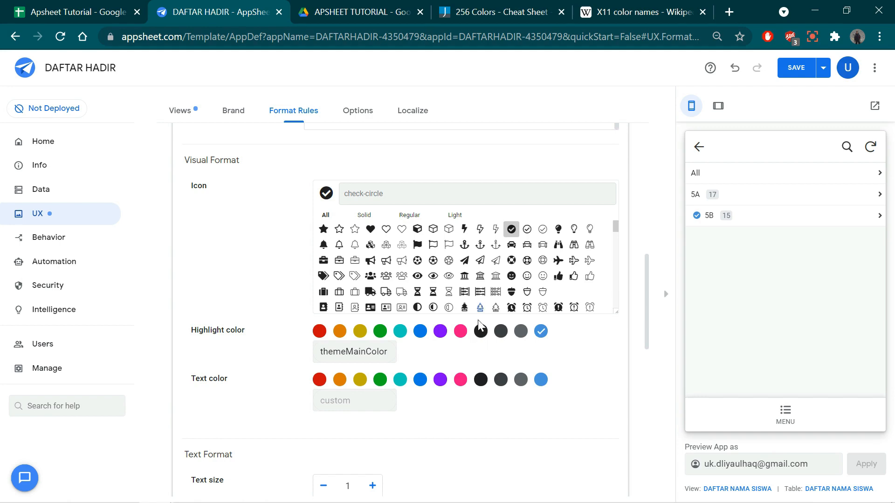
left_click(320, 379)
scroll(516, 371, "down", 5)
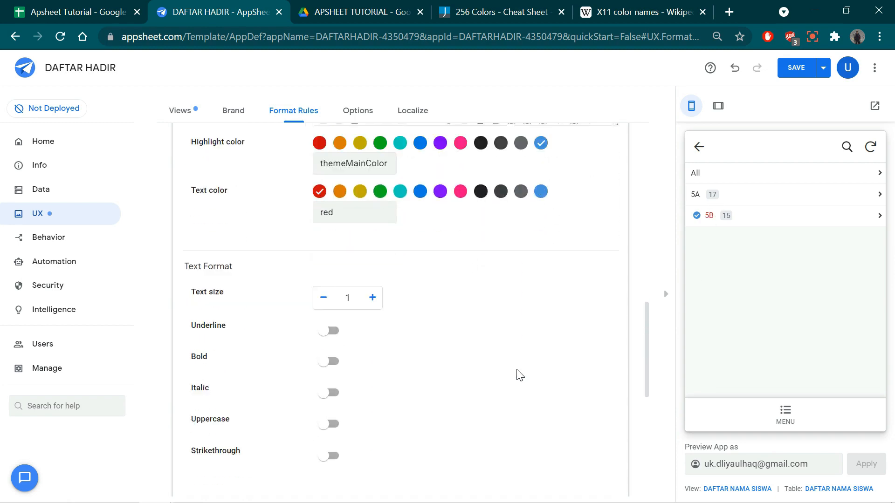
left_click(331, 341)
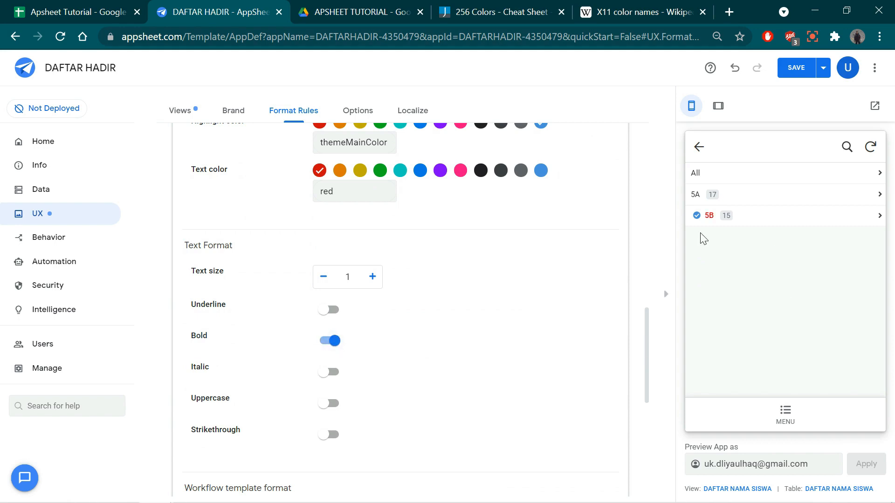
- Raise the NAMA SISWA rule's text size by two increments and collapse the rule
scroll(424, 399, "down", 1)
scroll(415, 401, "down", 2)
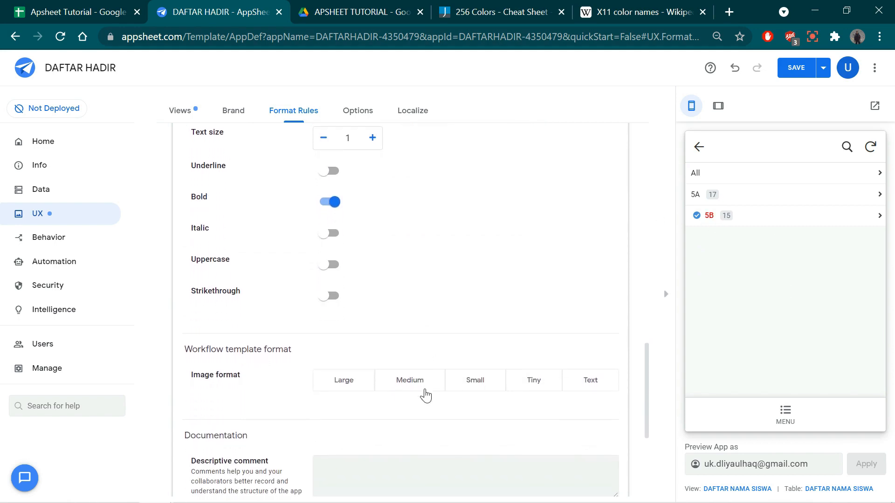
scroll(335, 360, "up", 1)
scroll(343, 327, "up", 2)
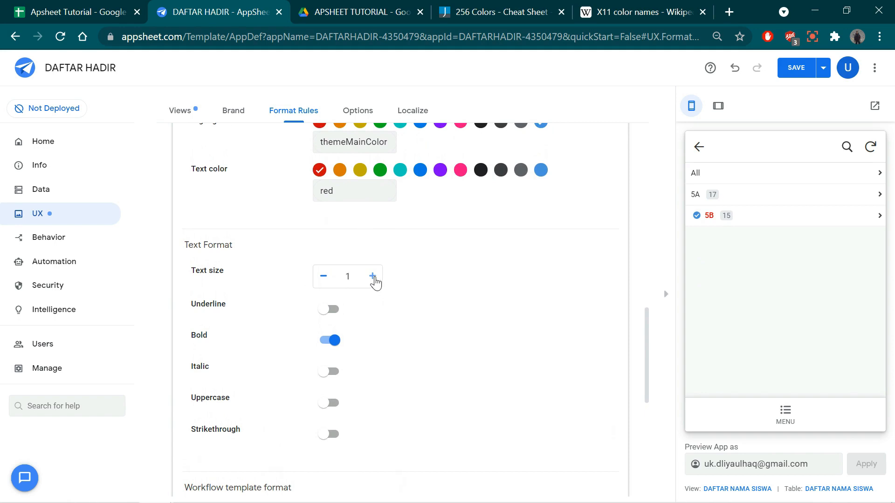
left_click(372, 278)
left_click(371, 278)
scroll(322, 308, "up", 10)
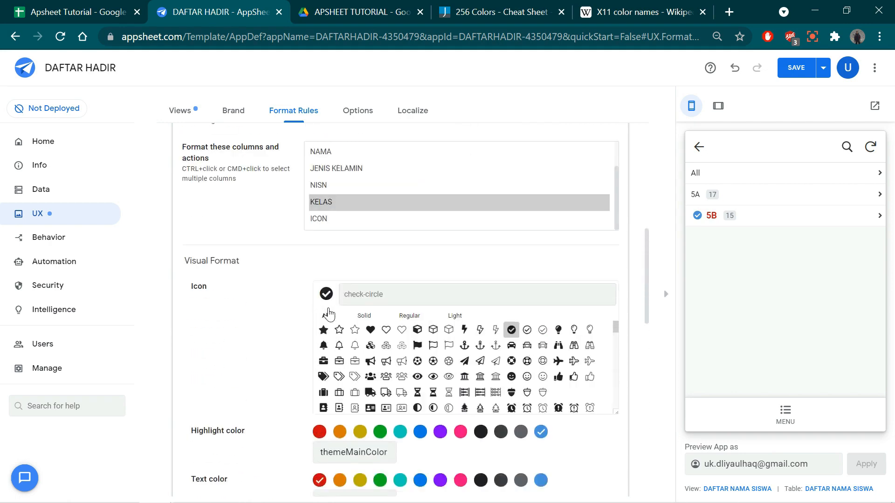
scroll(420, 277, "up", 4)
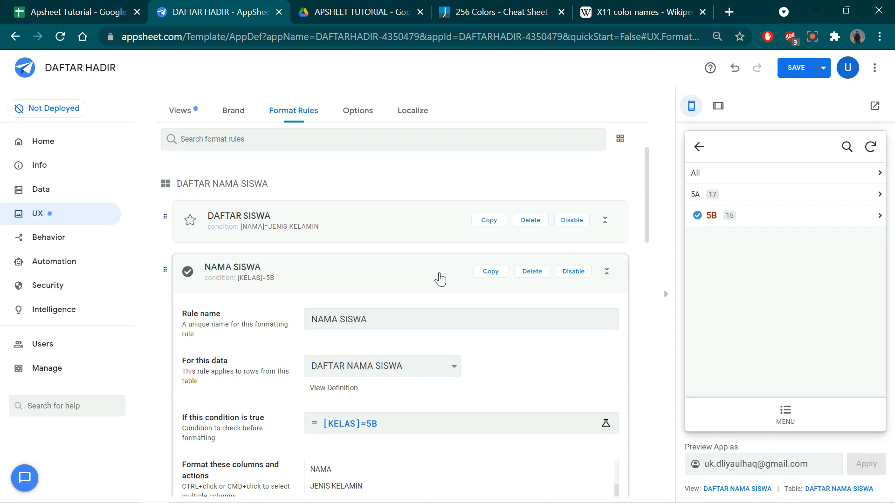
left_click(455, 277)
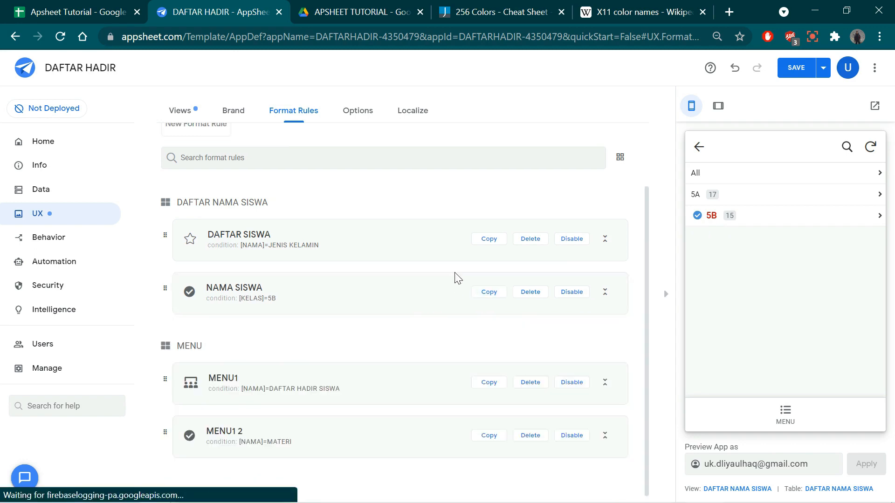
- Add another format rule and set it to apply to the DAFTAR NAMA SISWA table
scroll(326, 257, "up", 2)
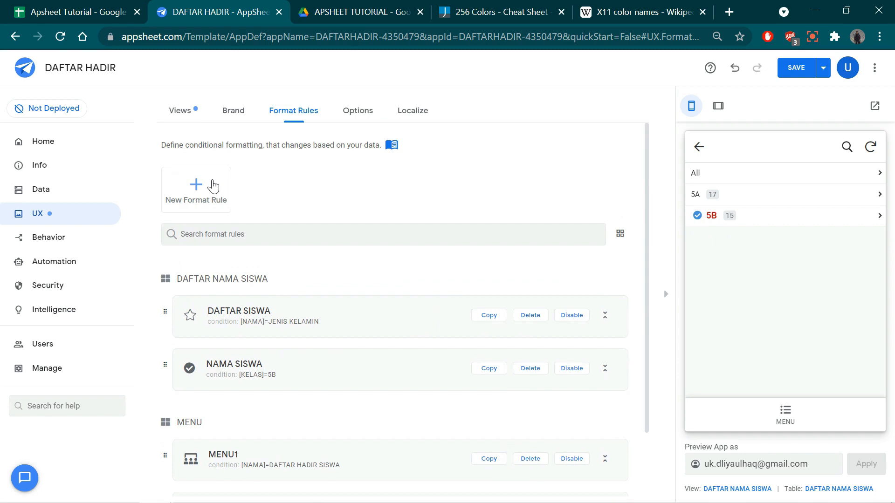
left_click(200, 186)
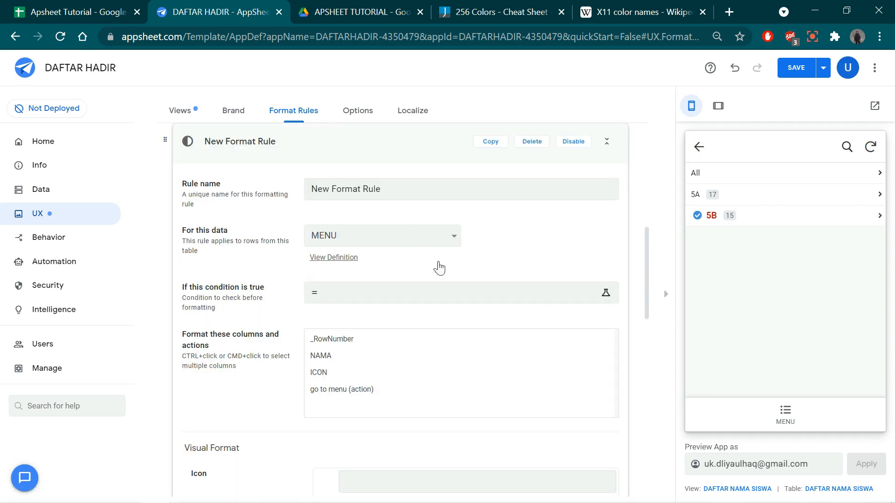
left_click_drag(392, 194, 261, 200)
left_click(390, 239)
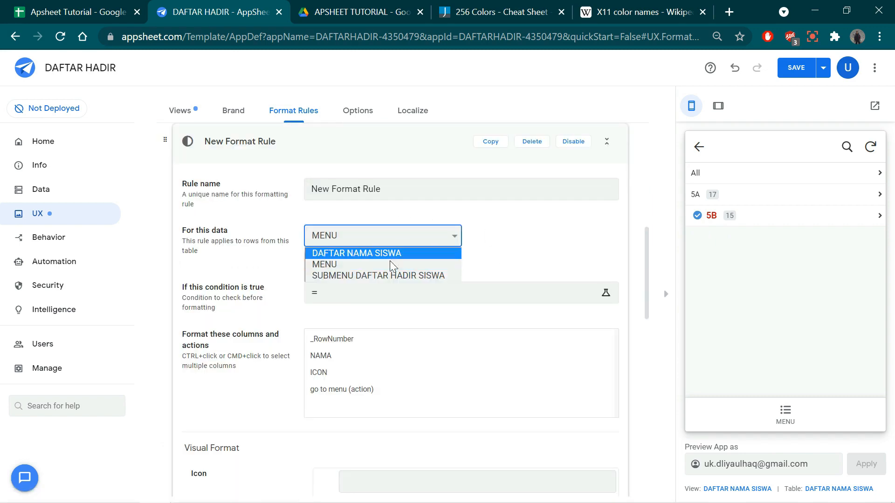
left_click(391, 252)
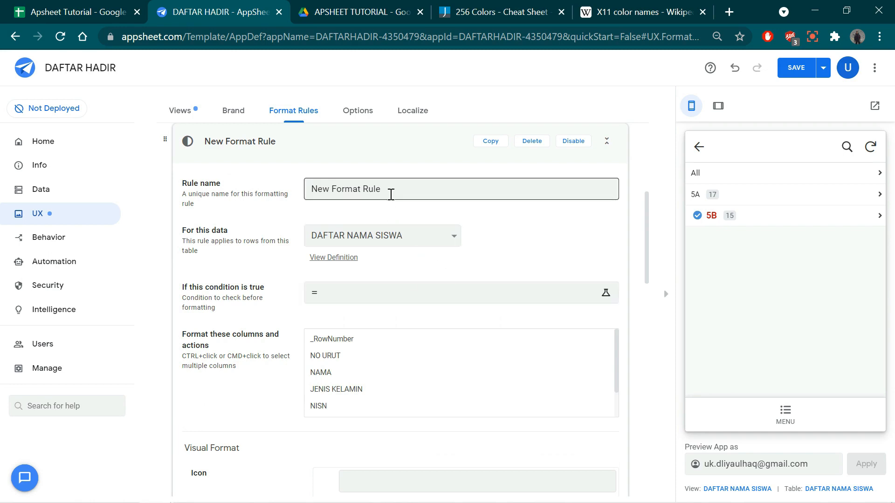
- Name the new format rule NAMA SISWA 2 and set its condition to [KELAS]=5A
left_click_drag(390, 191, 250, 201)
type("NAMA SISWA 2")
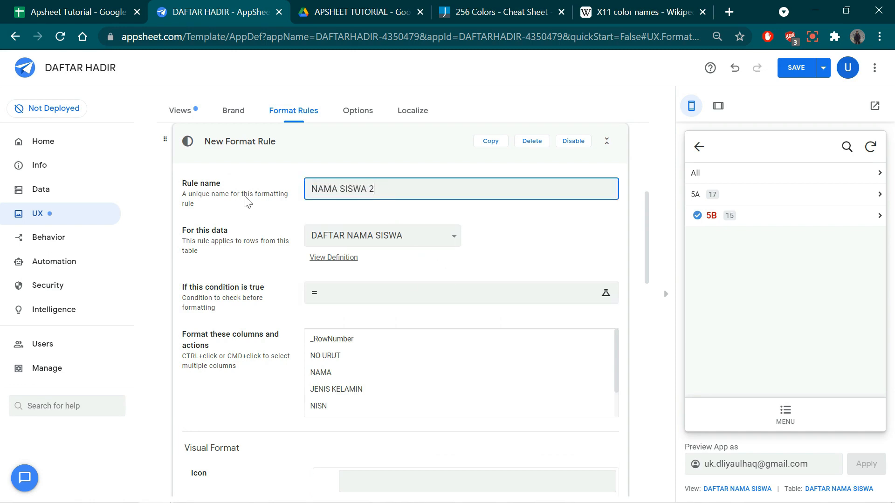
left_click(352, 298)
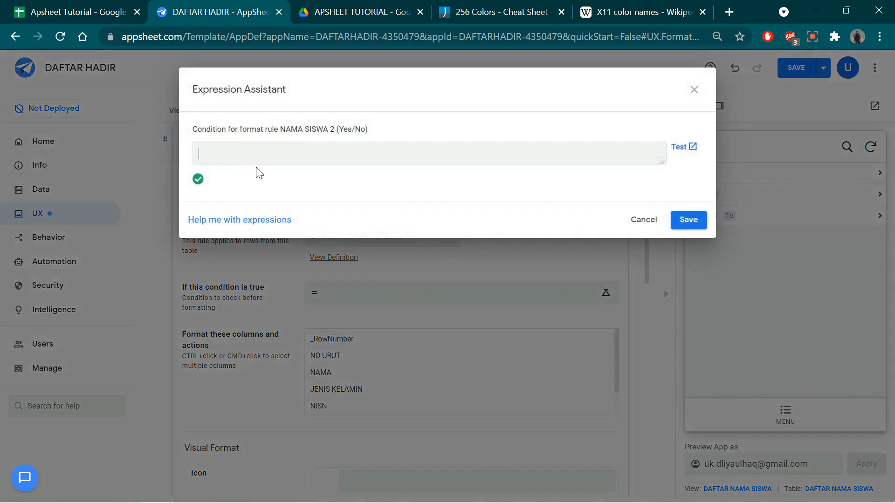
type("[KELAS]=5B")
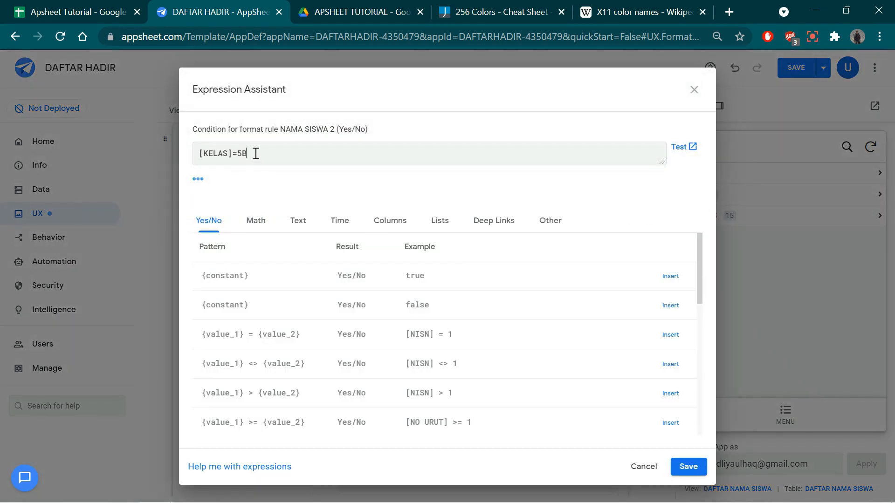
left_click_drag(243, 153, 268, 155)
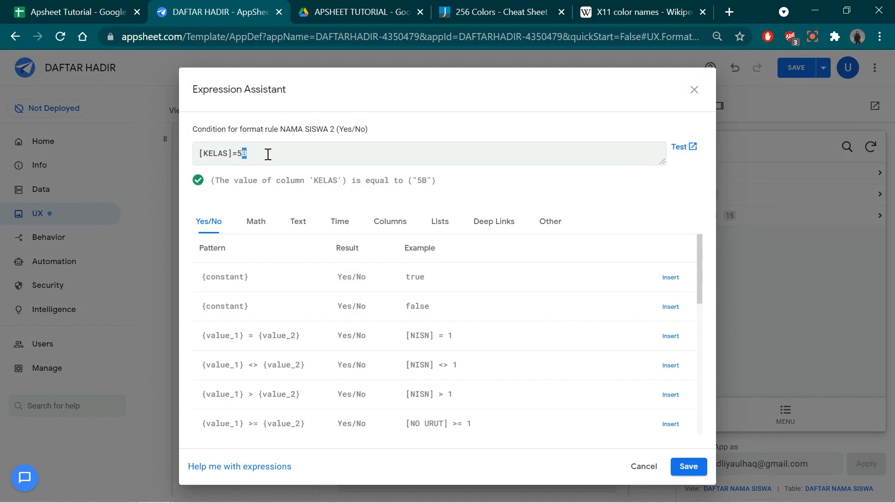
type("A")
left_click(688, 467)
- Apply the NAMA SISWA 2 rule to the KELAS column and give it the solid star icon
scroll(368, 385, "down", 3)
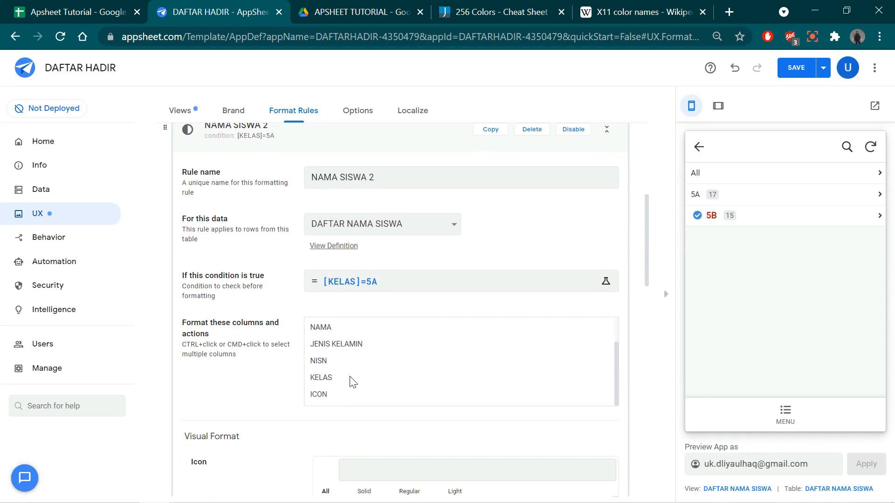
left_click(333, 382)
scroll(423, 420, "down", 5)
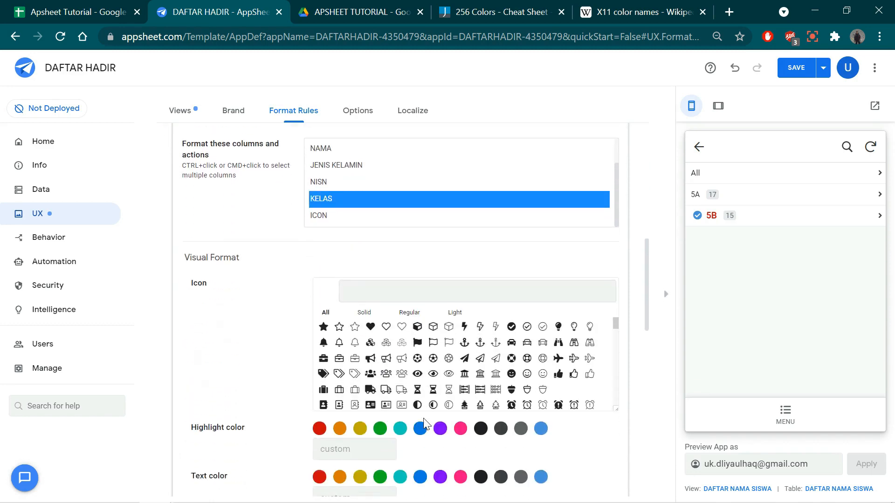
scroll(385, 342, "down", 2)
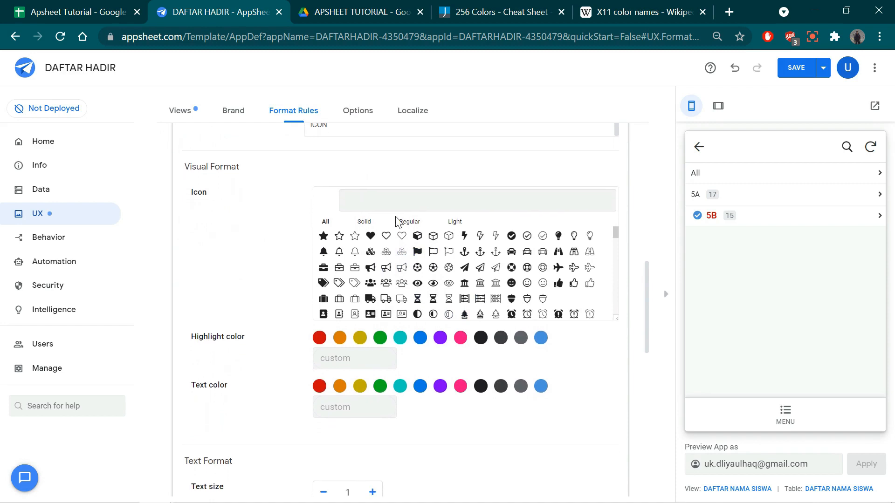
left_click(324, 231)
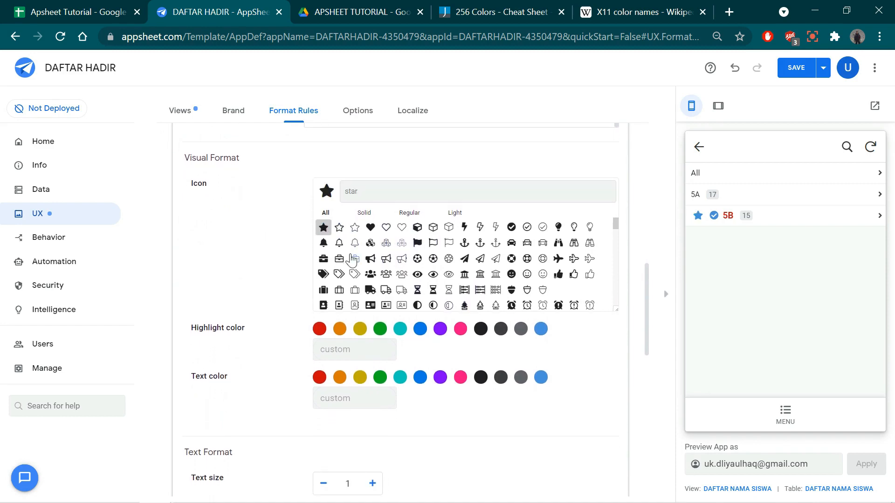
scroll(409, 223, "up", 5)
left_click(344, 374)
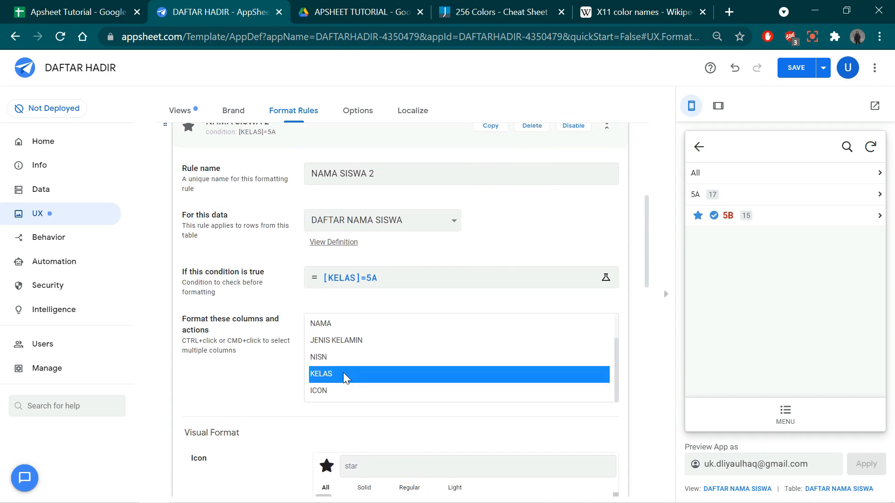
- Format the NAMA SISWA 2 rule's text in cyan and bold
scroll(408, 417, "down", 5)
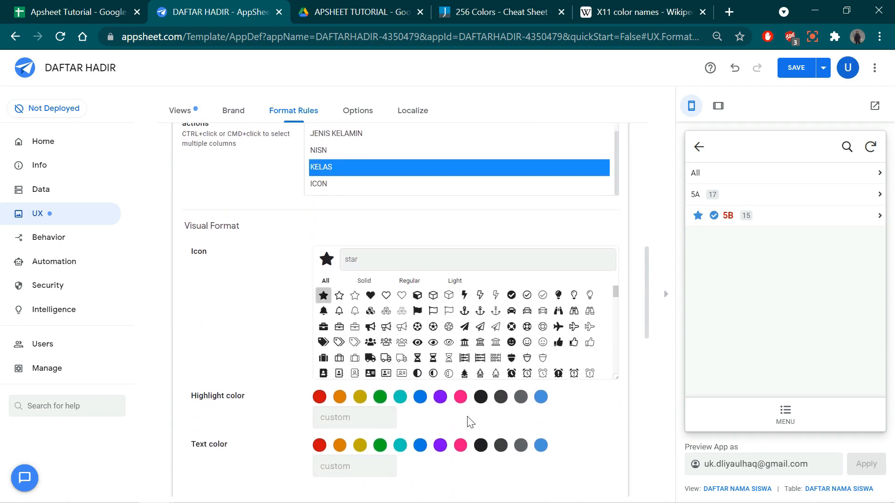
scroll(452, 414, "down", 3)
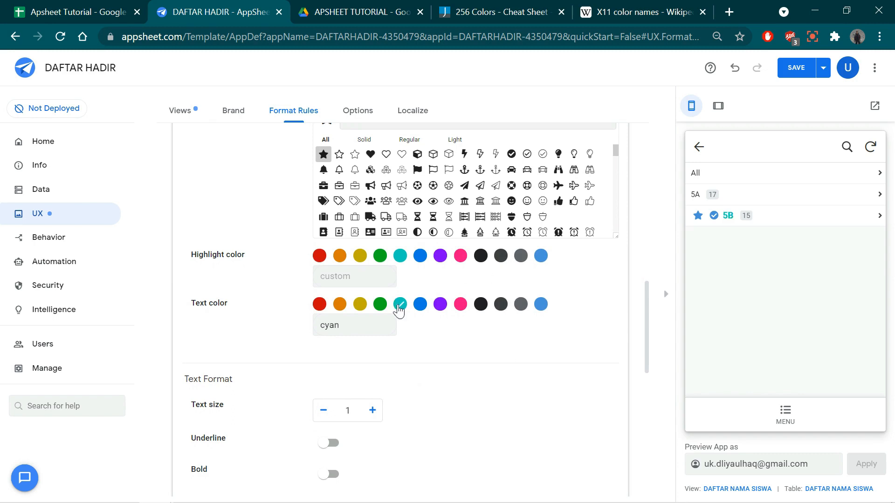
scroll(383, 359, "down", 3)
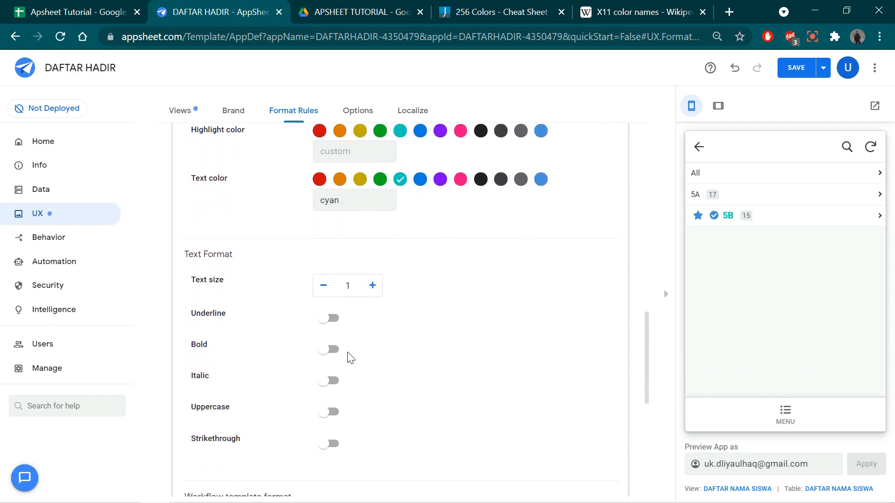
left_click(332, 343)
- Reopen the NAMA SISWA 2 rule's condition, save it again as [KELAS]=5A and reselect the KELAS column
scroll(398, 373, "up", 12)
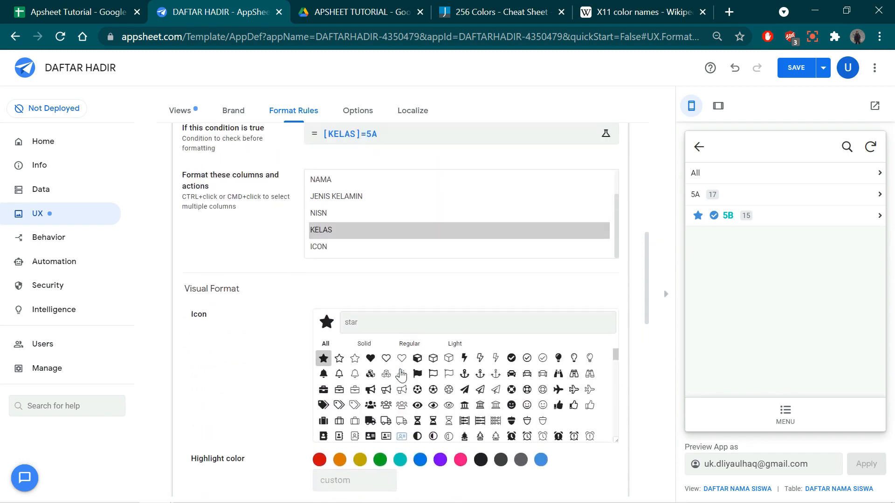
scroll(493, 371, "up", 1)
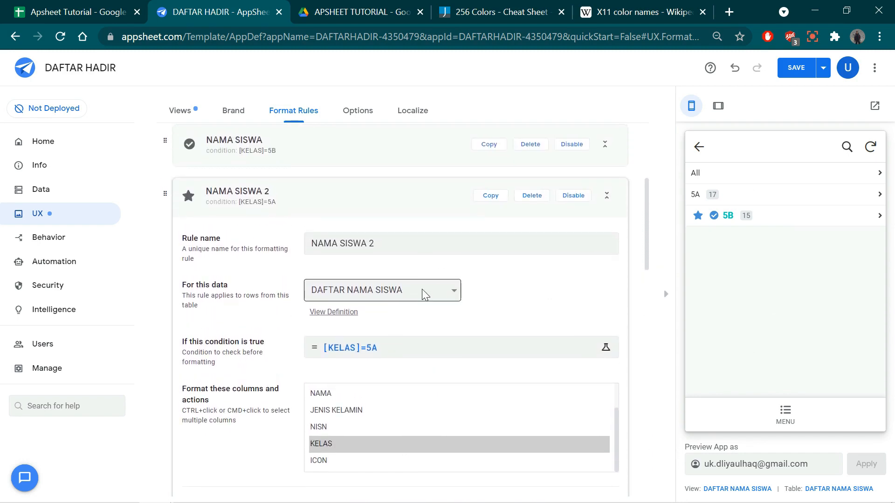
left_click(395, 350)
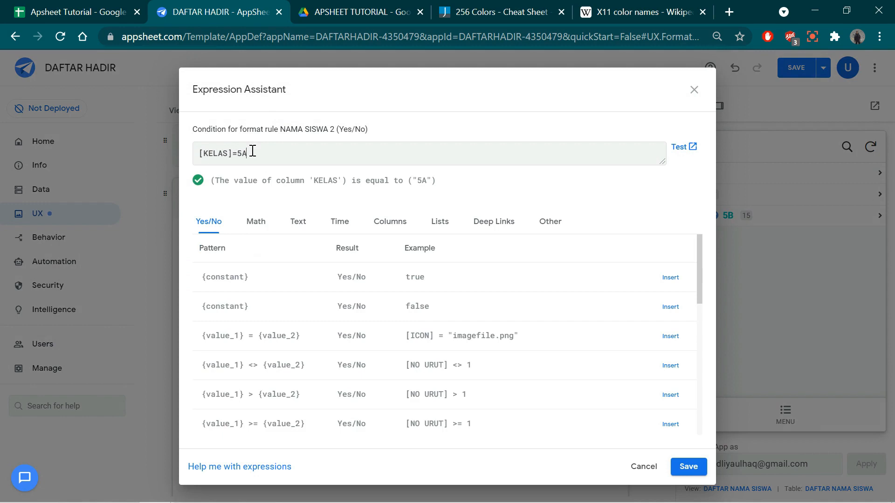
left_click(688, 467)
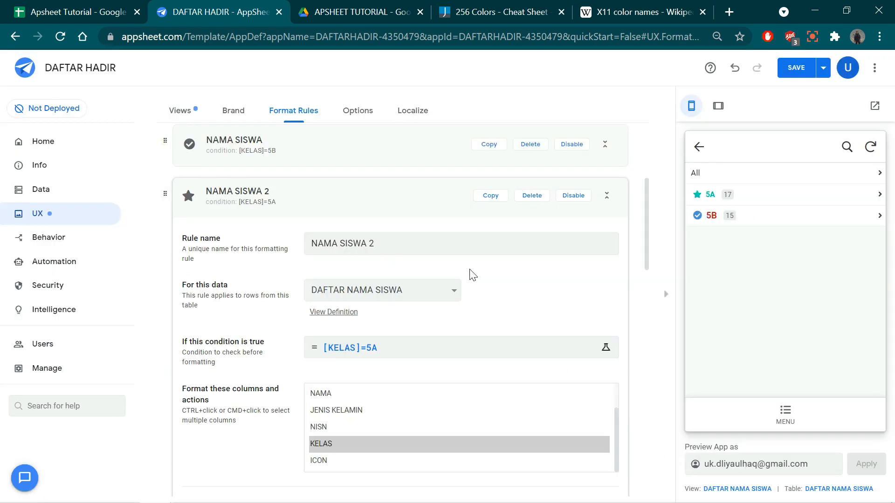
left_click(333, 443)
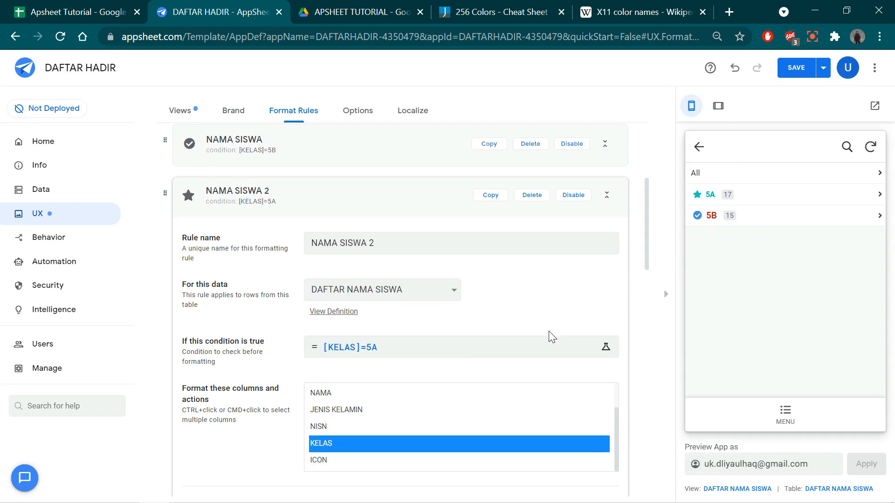
- Raise the NAMA SISWA 2 rule's text size to 1.2 and save the app
scroll(551, 336, "down", 10)
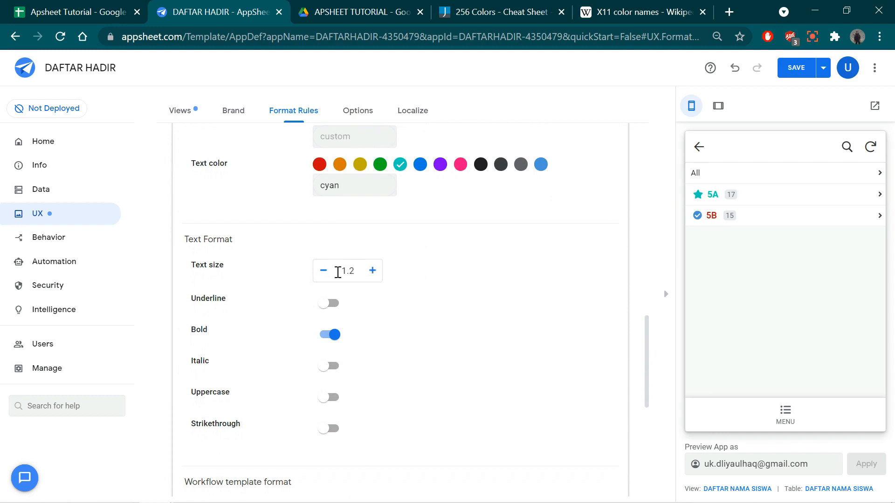
left_click(796, 68)
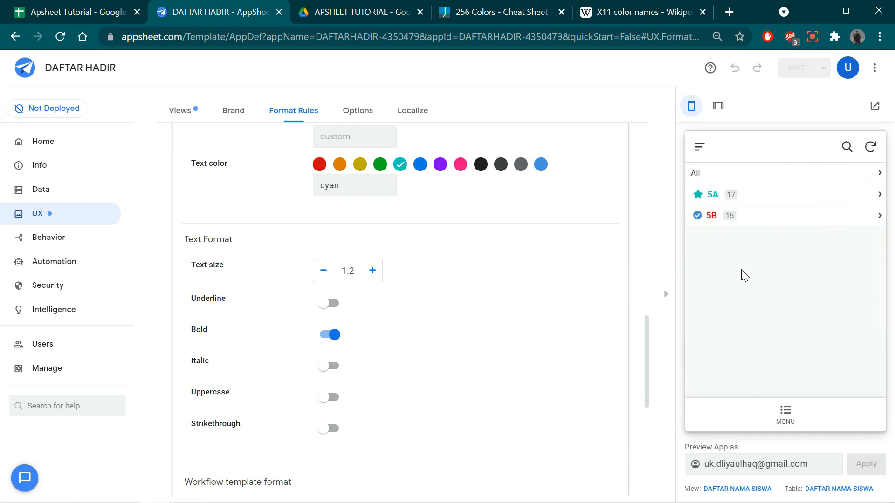
- Examine the class 5A student list in the app preview for the new formatting and return to the class list
left_click(753, 202)
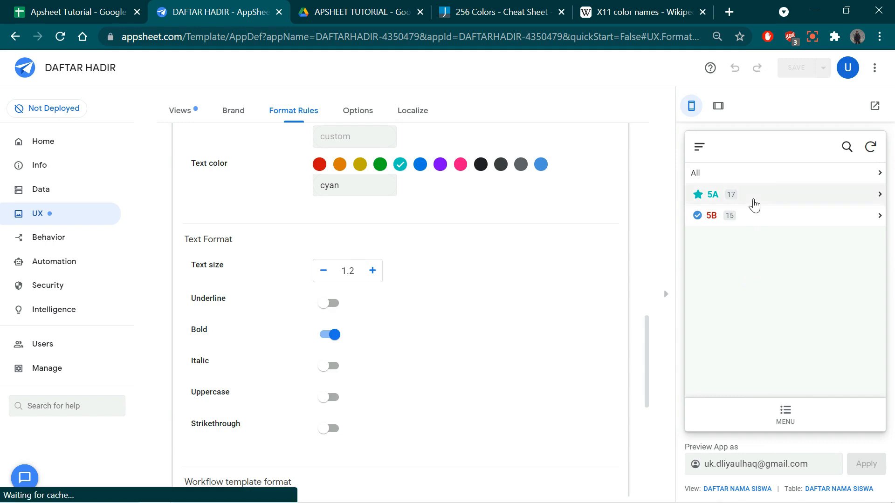
scroll(748, 215, "down", 15)
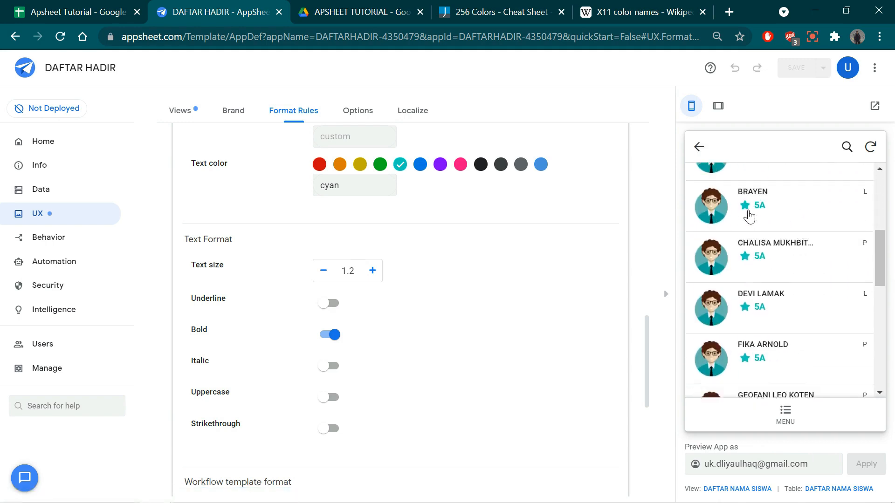
left_click_drag(883, 368, 882, 212)
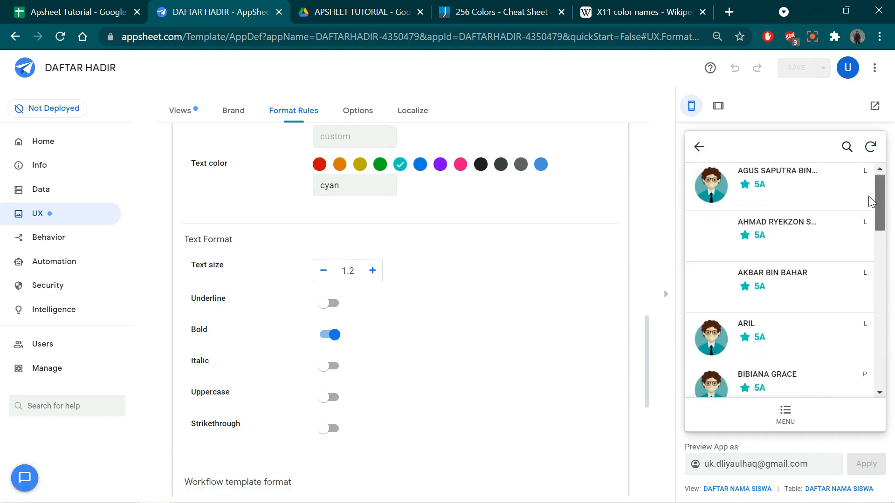
left_click(699, 148)
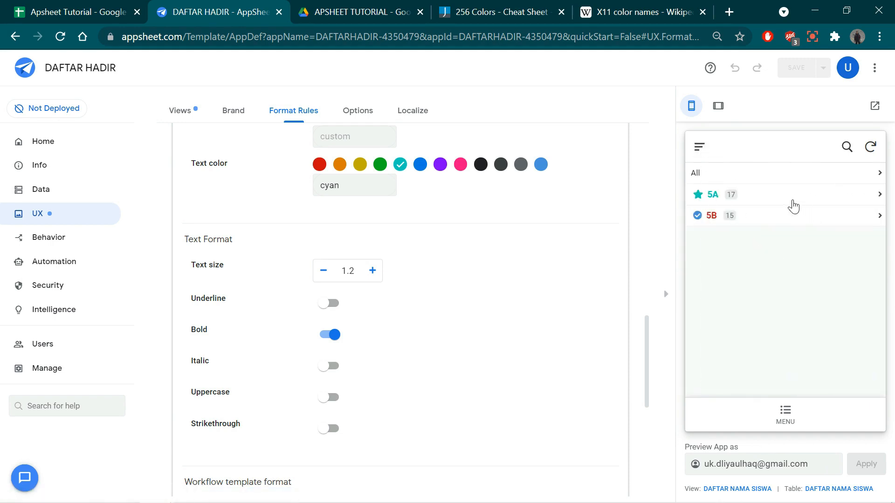
left_click(765, 198)
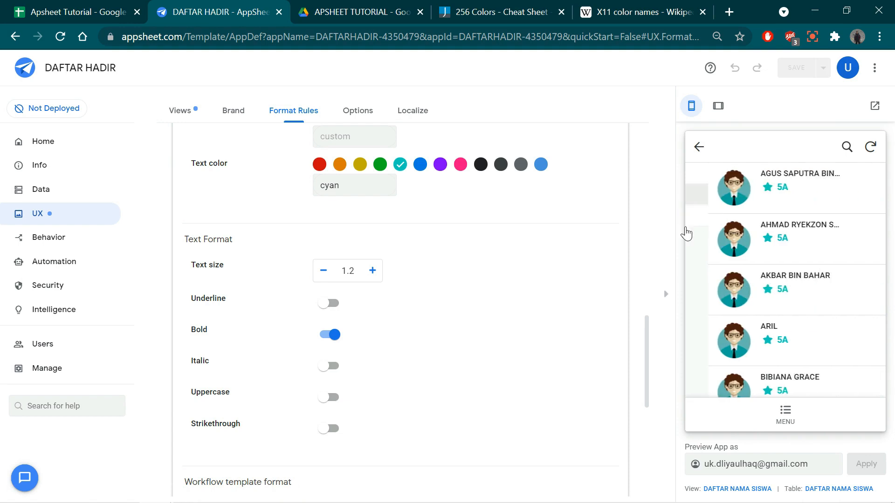
scroll(789, 273, "down", 7)
scroll(787, 273, "down", 5)
scroll(788, 272, "up", 10)
left_click(699, 148)
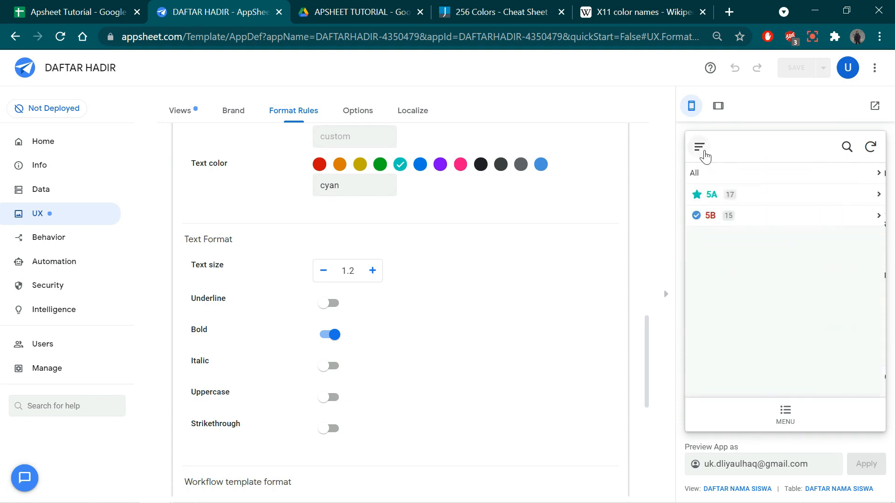
- Switch the app preview to the MENU view, look through its cards and open DAFTAR HADIR SISWA
left_click(700, 148)
left_click(872, 290)
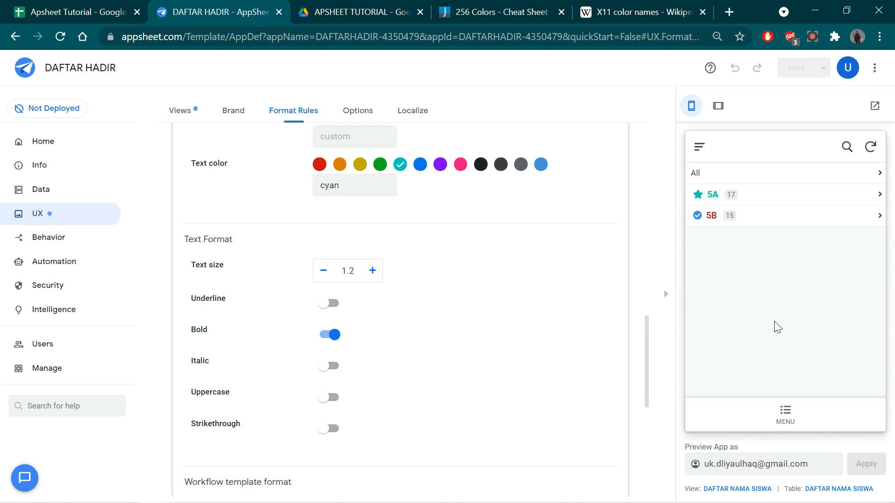
left_click(785, 413)
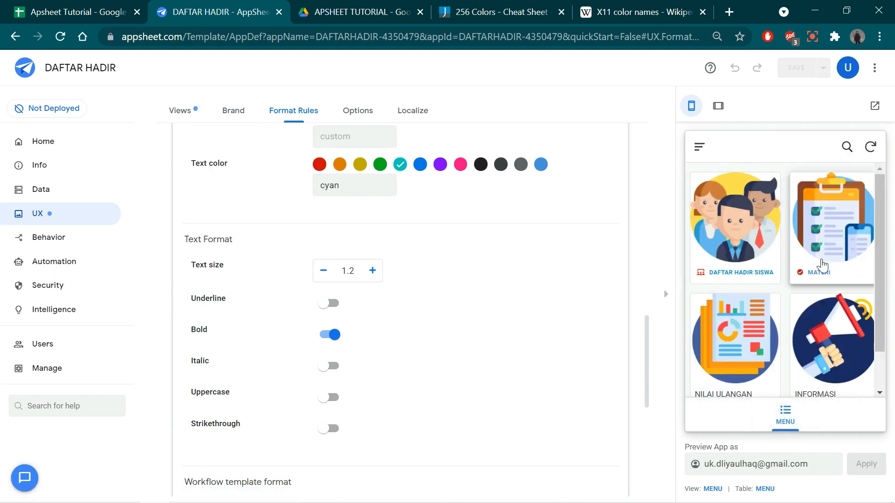
scroll(806, 284, "down", 2)
scroll(805, 286, "up", 2)
left_click(742, 234)
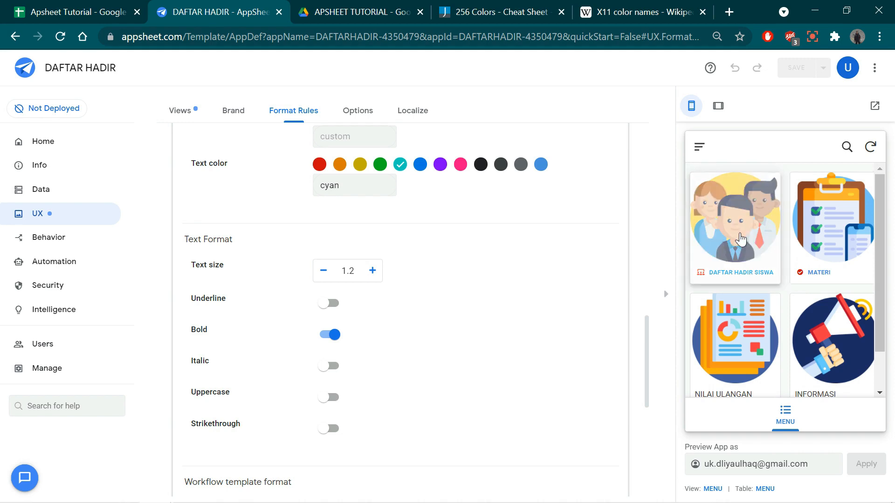